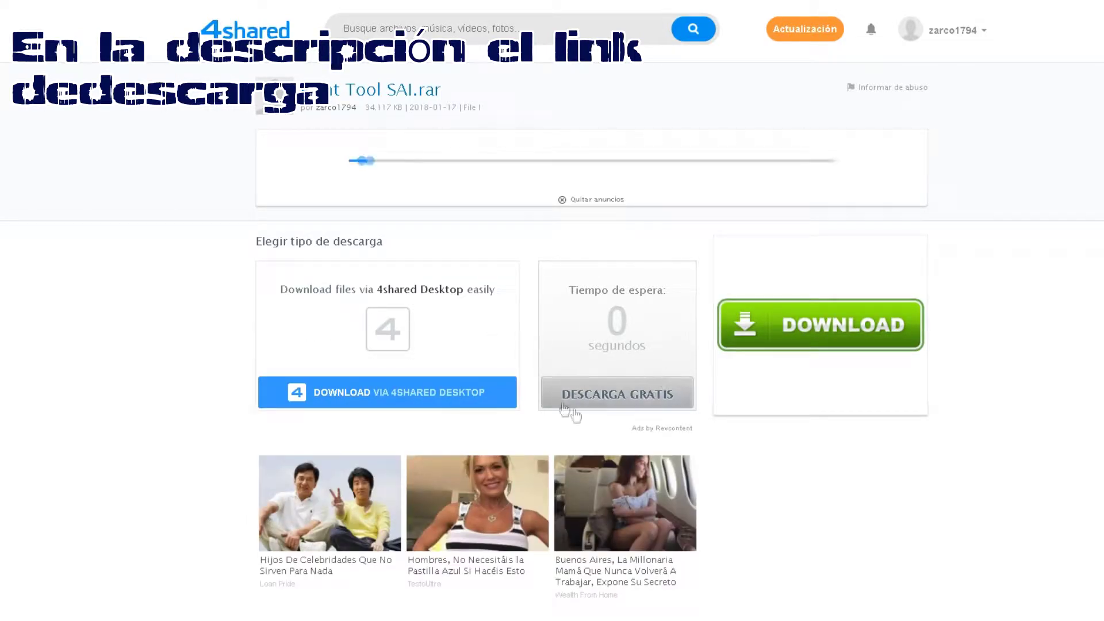
Step: Start the free download of Paint Tool SAI.rar and save the archive to the desktop
click(622, 396)
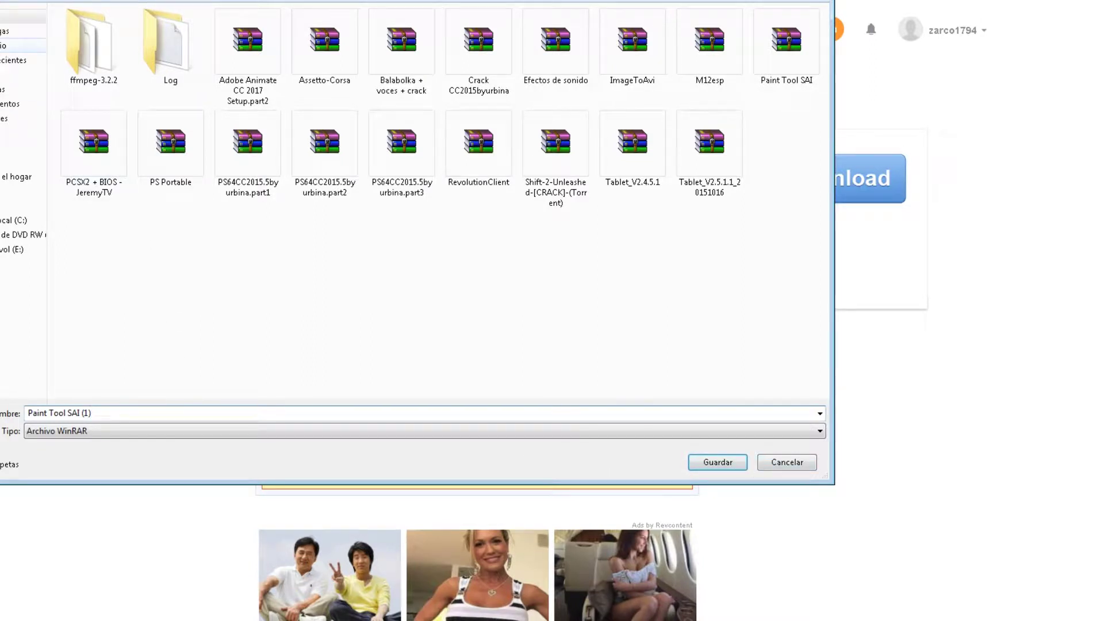
click(17, 45)
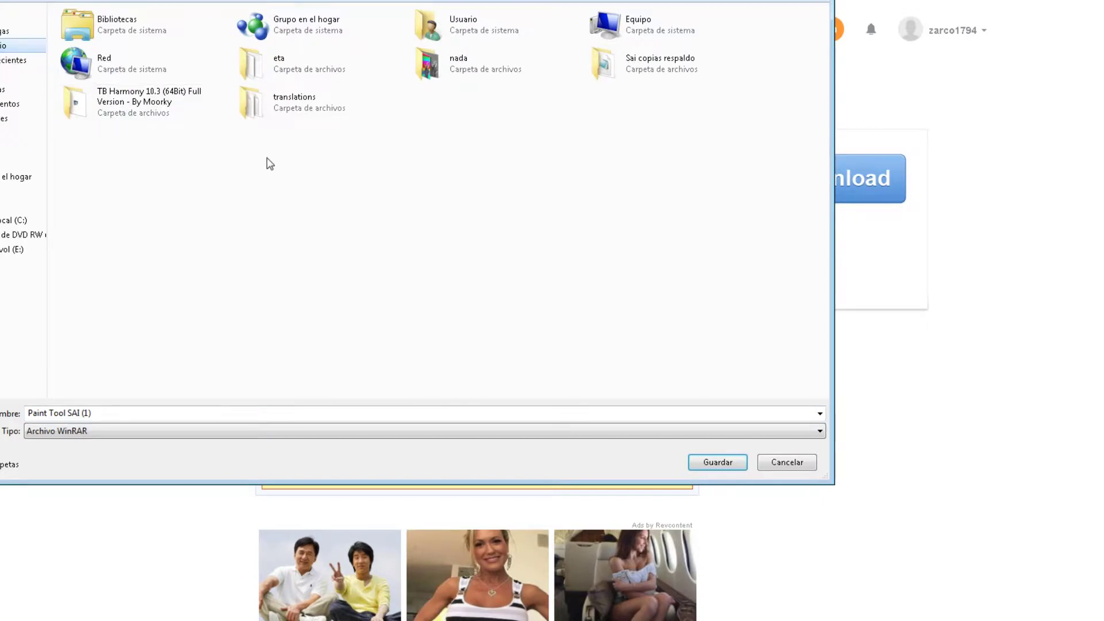
click(95, 414)
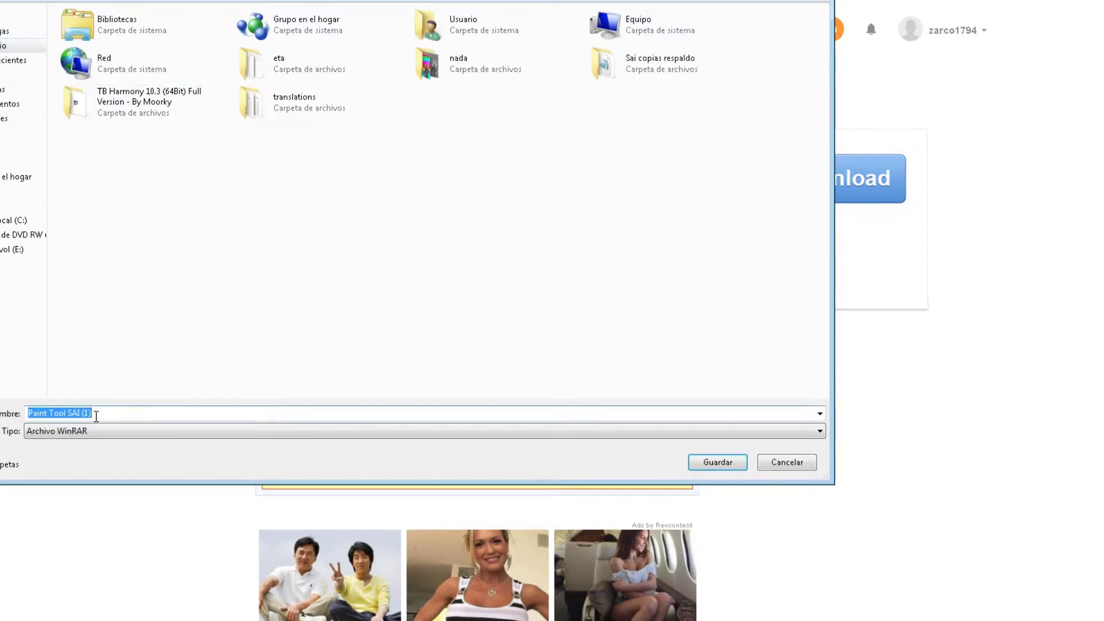
click(718, 463)
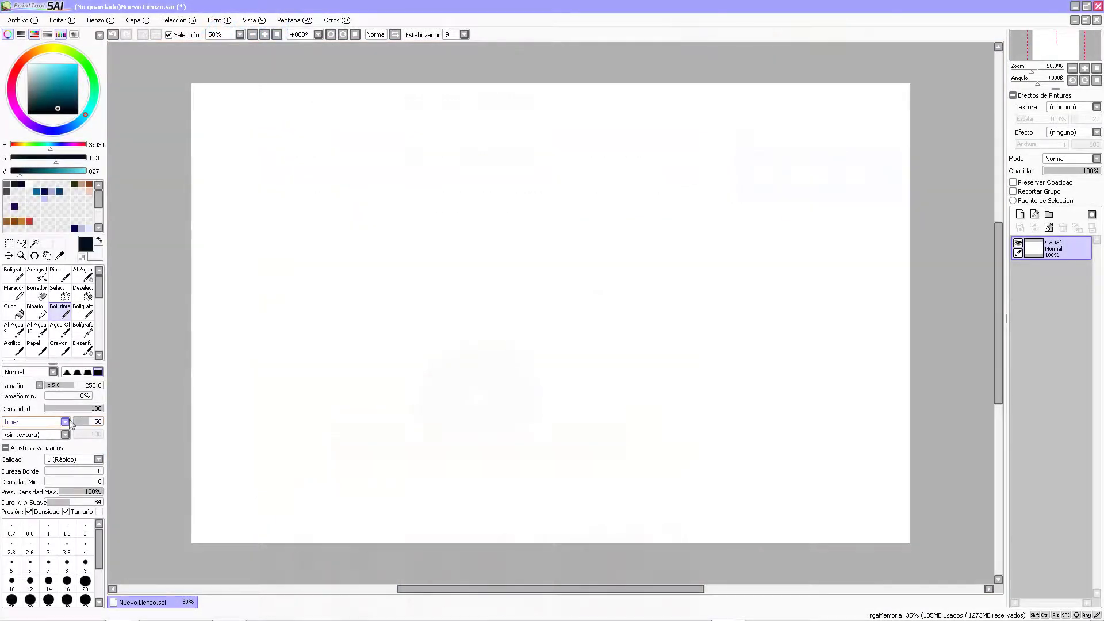
Step: Set the Boli tinta brush shape to Ruido and paint a winding sample stroke and a dab on the blank canvas
click(66, 422)
drag(66, 513, 65, 448)
click(52, 440)
mouse_move(301, 173)
mouse_down()
mouse_move(314, 295)
mouse_move(380, 267)
mouse_move(484, 173)
mouse_move(608, 163)
mouse_move(566, 211)
mouse_move(561, 252)
mouse_move(432, 330)
mouse_move(432, 394)
mouse_move(536, 385)
mouse_move(579, 342)
mouse_move(681, 310)
mouse_up()
drag(754, 381, 762, 390)
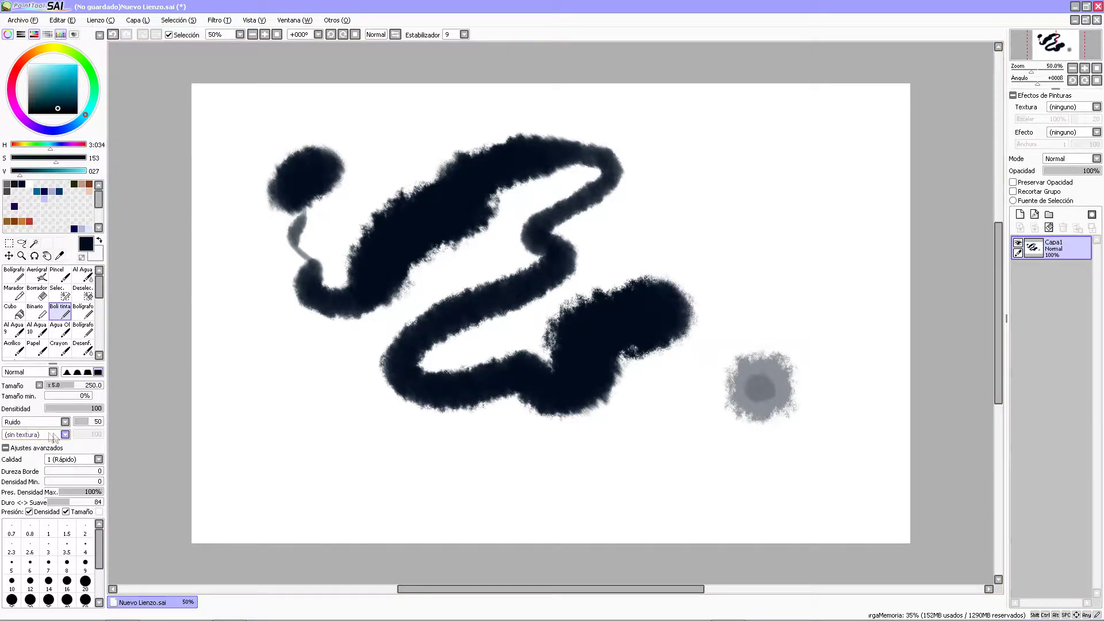
Step: Switch the brush shape to Fuzystatic, clear the layer, and paint two wavy sample strokes and a single dab
click(65, 422)
click(49, 450)
key(Delete)
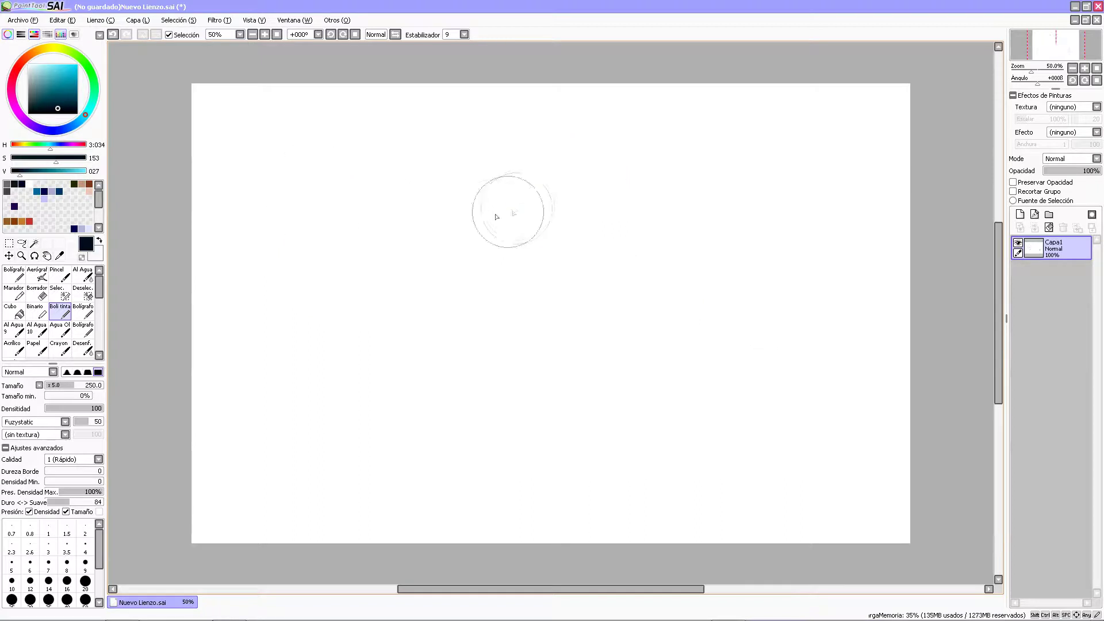
mouse_move(368, 197)
mouse_down()
mouse_move(368, 308)
mouse_move(554, 205)
mouse_move(532, 281)
mouse_up()
click(747, 343)
mouse_move(391, 432)
mouse_down()
mouse_move(456, 375)
mouse_move(618, 300)
mouse_up()
Step: Switch the brush shape to manchas, clear the layer, and paint winding sample strokes with two separate dabs
click(65, 422)
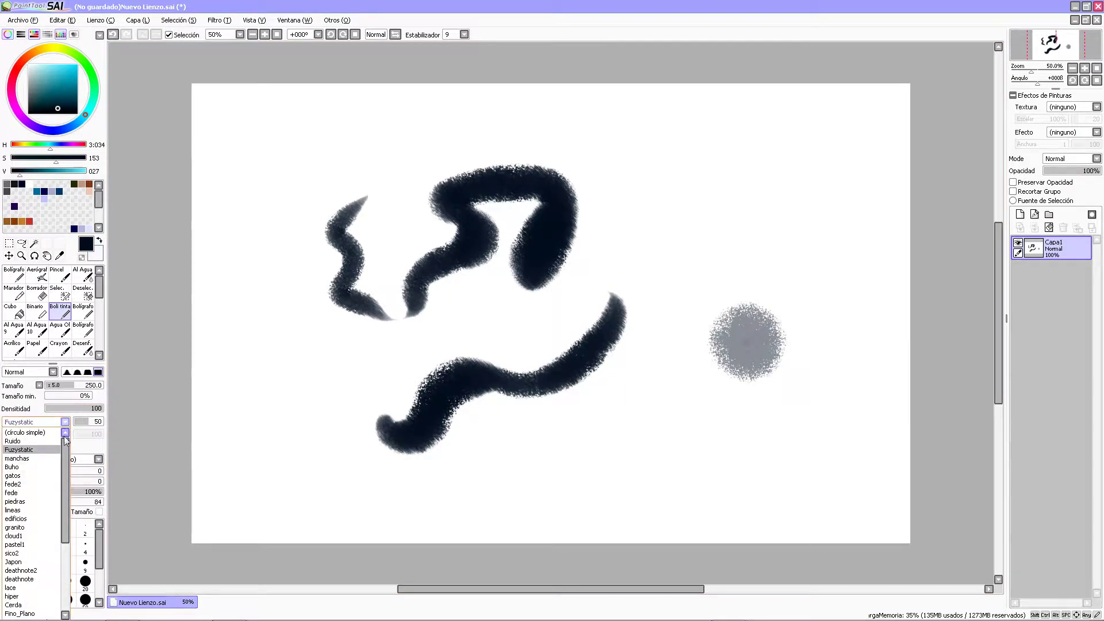
click(34, 458)
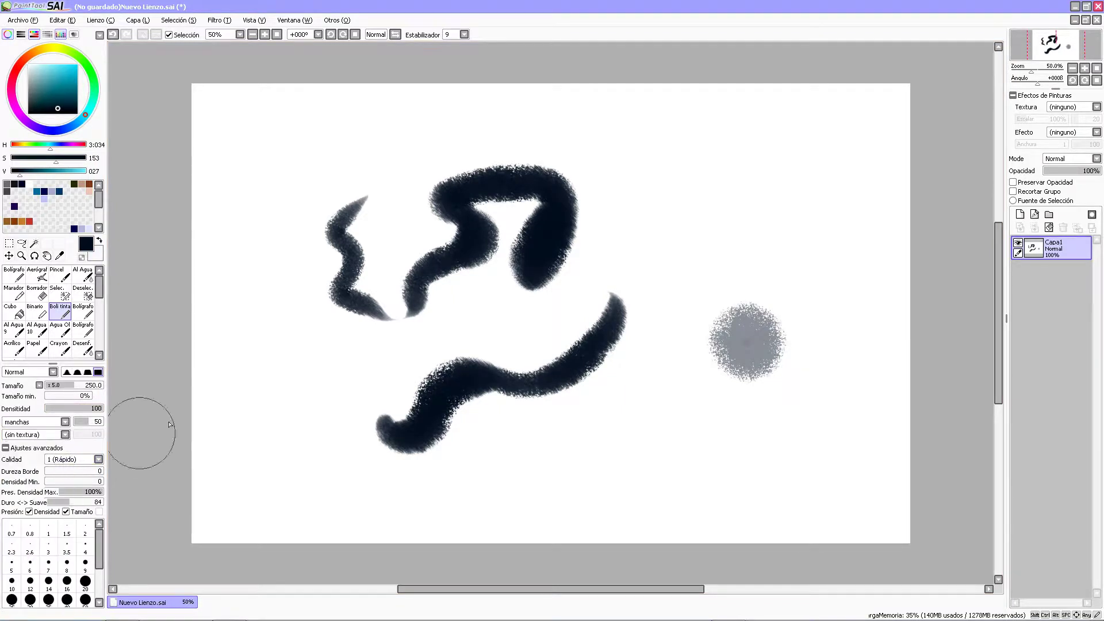
key(Delete)
mouse_move(360, 200)
mouse_down()
mouse_move(350, 204)
mouse_move(412, 308)
mouse_move(474, 220)
mouse_move(529, 173)
mouse_move(542, 271)
mouse_move(446, 430)
mouse_move(509, 468)
mouse_up()
drag(584, 407, 592, 409)
click(789, 310)
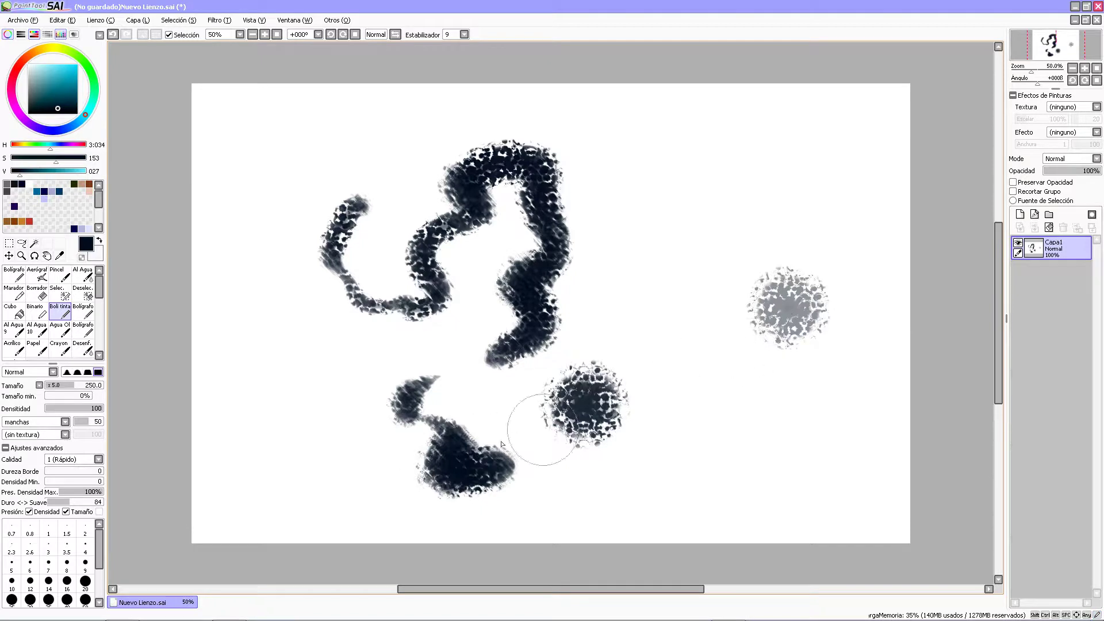
Step: Clear the layer, switch the brush shape to Buho, and paint a long winding sample stroke and a dab
key(Delete)
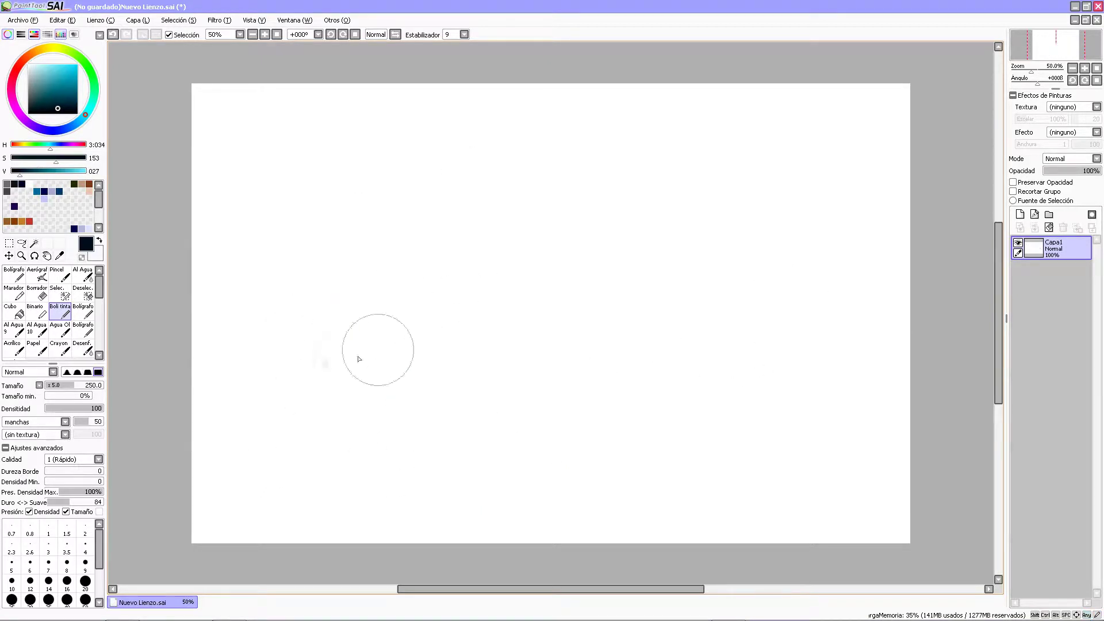
click(65, 422)
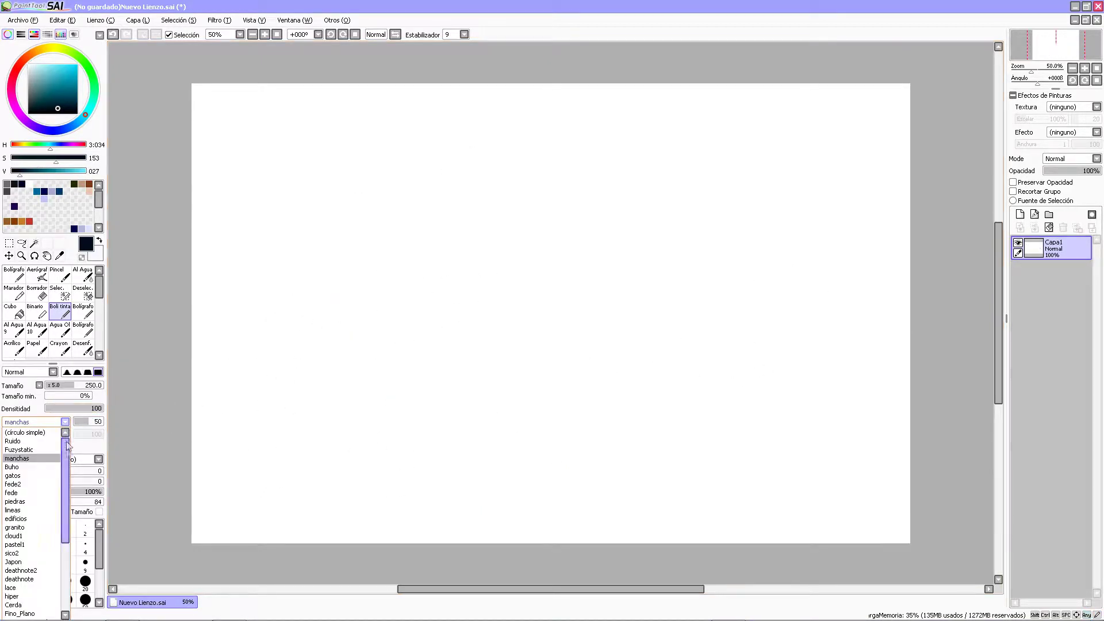
click(34, 467)
mouse_move(304, 248)
mouse_down()
mouse_move(365, 185)
mouse_move(450, 237)
mouse_move(322, 368)
mouse_move(517, 290)
mouse_move(557, 198)
mouse_up()
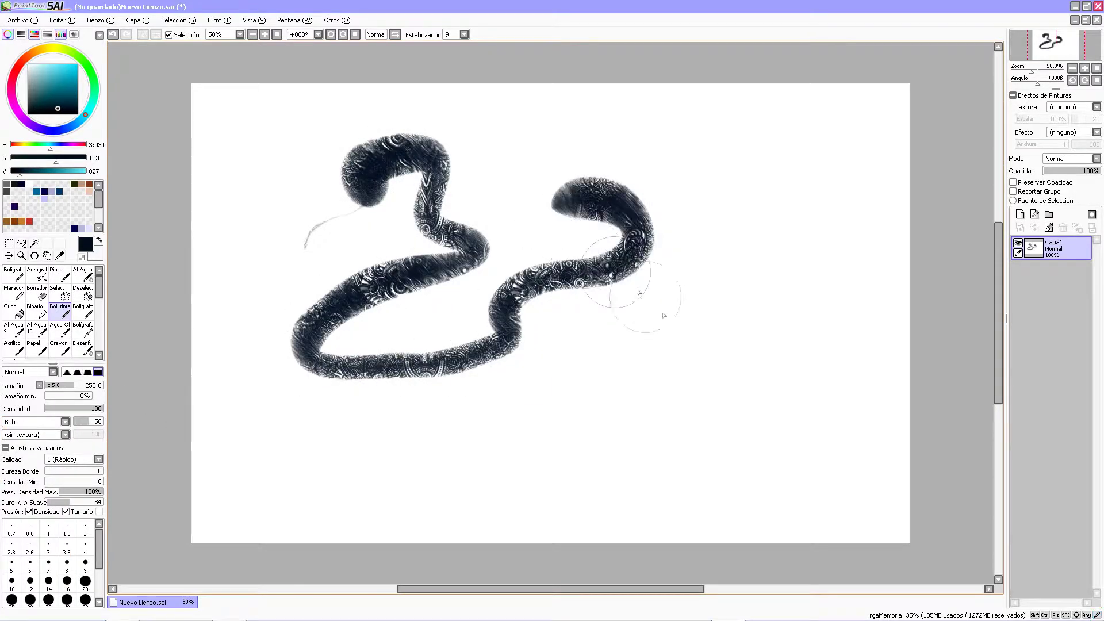
click(687, 325)
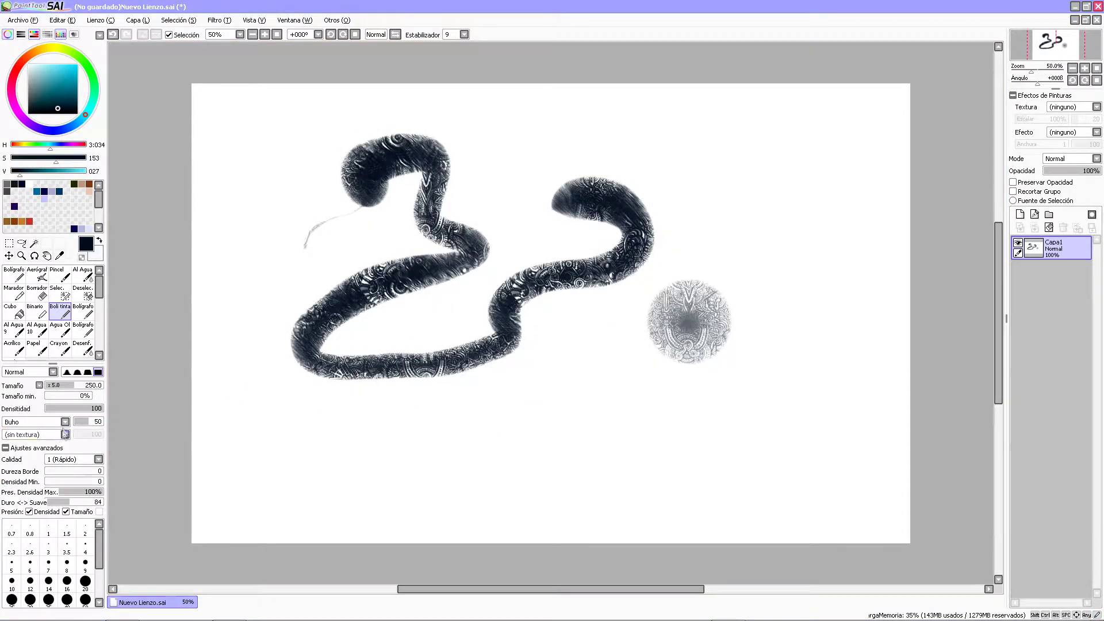
Step: Switch the brush shape to gatos, clear the layer, and paint a looping stroke, a thick short stroke and a dab
click(65, 421)
click(40, 477)
key(Delete)
mouse_move(284, 227)
mouse_down()
mouse_move(296, 222)
mouse_move(308, 271)
mouse_move(391, 366)
mouse_move(529, 185)
mouse_move(406, 406)
mouse_move(561, 381)
mouse_move(598, 353)
mouse_up()
drag(739, 247, 664, 440)
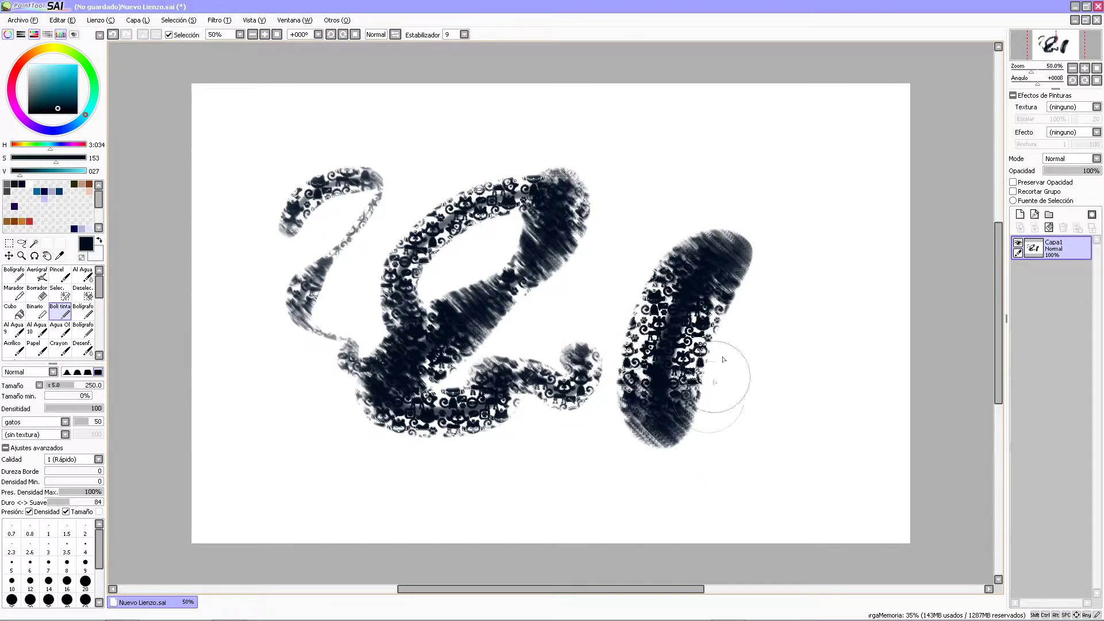
click(802, 225)
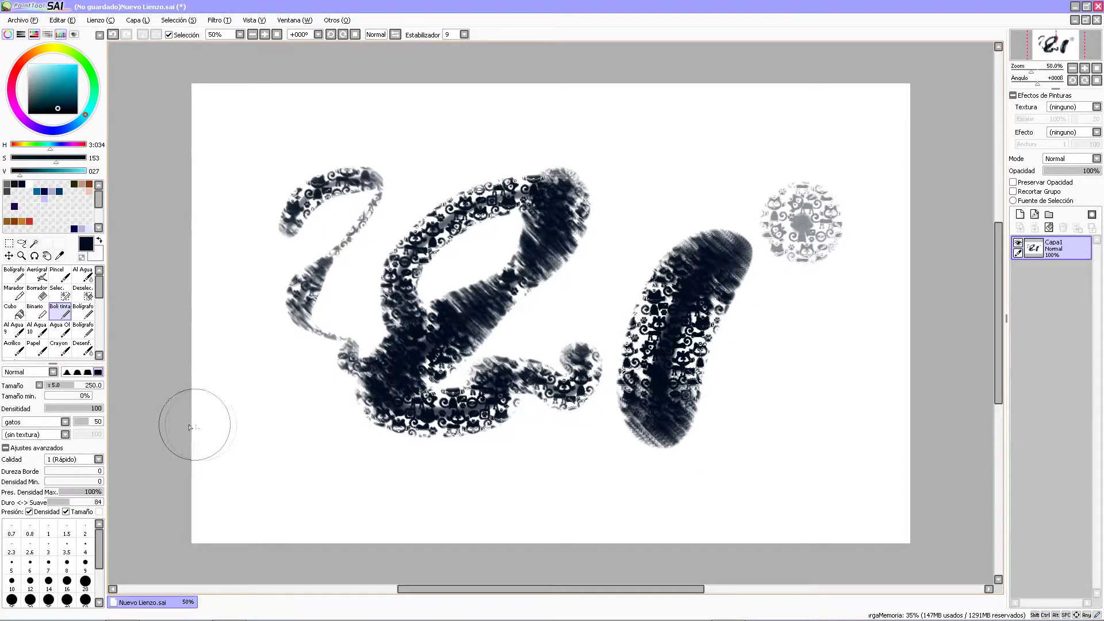
Step: Switch the brush shape to fede2, clear the layer, and paint several sample strokes of varying thickness plus a dab
click(64, 422)
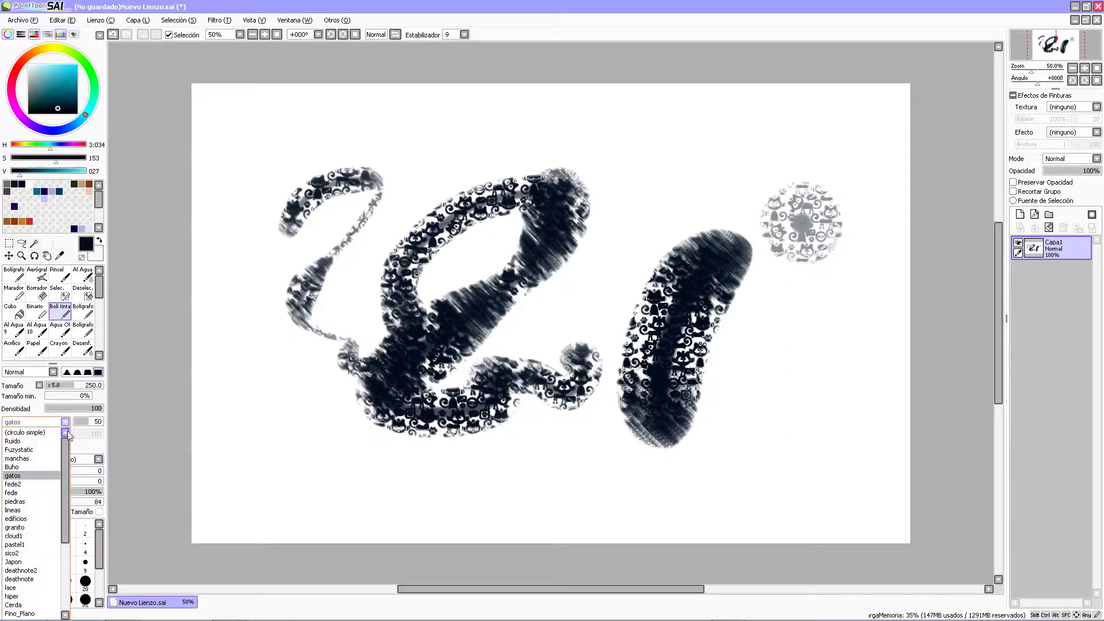
click(39, 486)
key(Delete)
mouse_move(293, 181)
mouse_down()
mouse_move(303, 255)
mouse_move(326, 284)
mouse_move(344, 355)
mouse_move(407, 254)
mouse_move(464, 300)
mouse_move(507, 240)
mouse_move(676, 304)
mouse_up()
drag(683, 349, 632, 381)
drag(489, 364, 564, 426)
drag(764, 270, 800, 230)
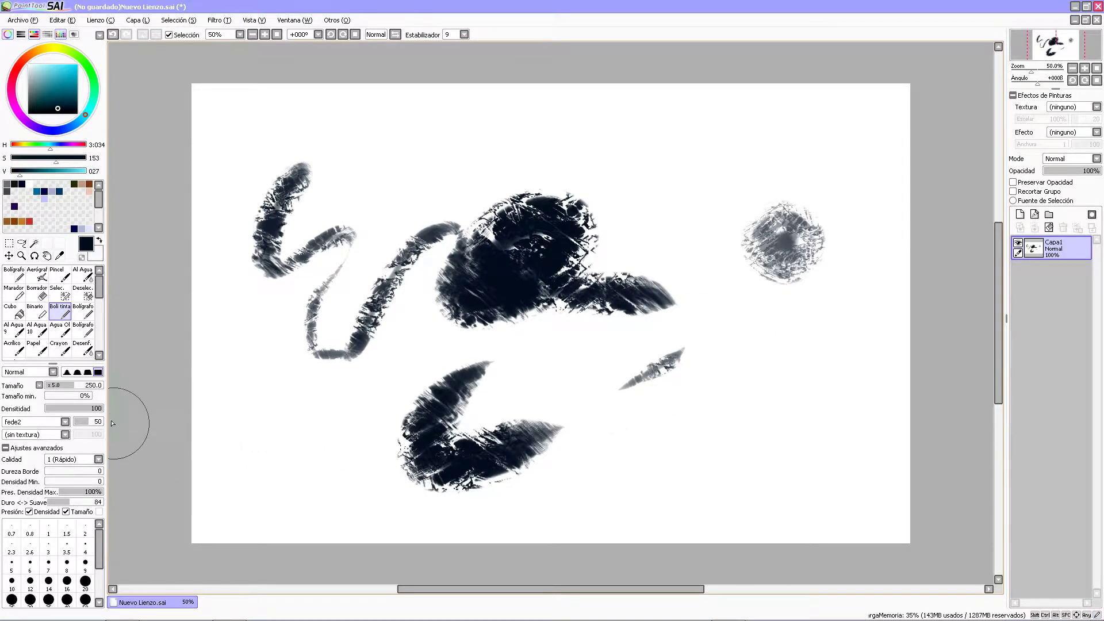
Step: Clear the layer, switch the brush shape to fede, and paint a thick wavy sample stroke and two dabs
key(Delete)
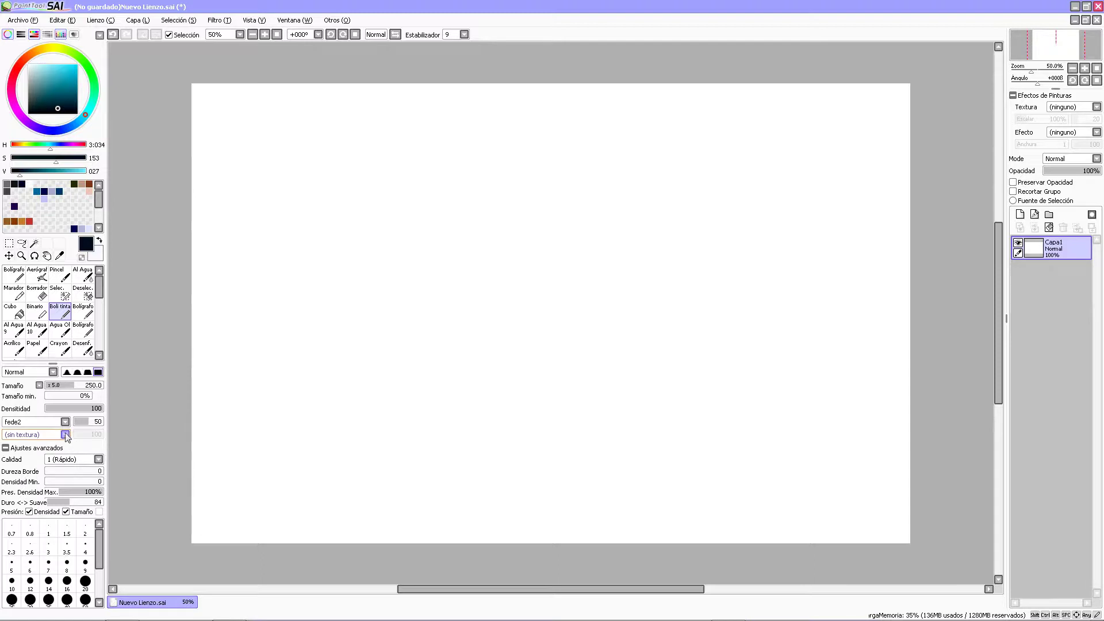
click(64, 422)
click(23, 493)
mouse_move(261, 253)
mouse_down()
mouse_move(296, 207)
mouse_move(310, 231)
mouse_move(304, 340)
mouse_move(339, 367)
mouse_move(393, 233)
mouse_move(521, 211)
mouse_move(498, 322)
mouse_move(513, 406)
mouse_move(600, 394)
mouse_move(646, 275)
mouse_move(736, 287)
mouse_move(760, 368)
mouse_up()
click(809, 337)
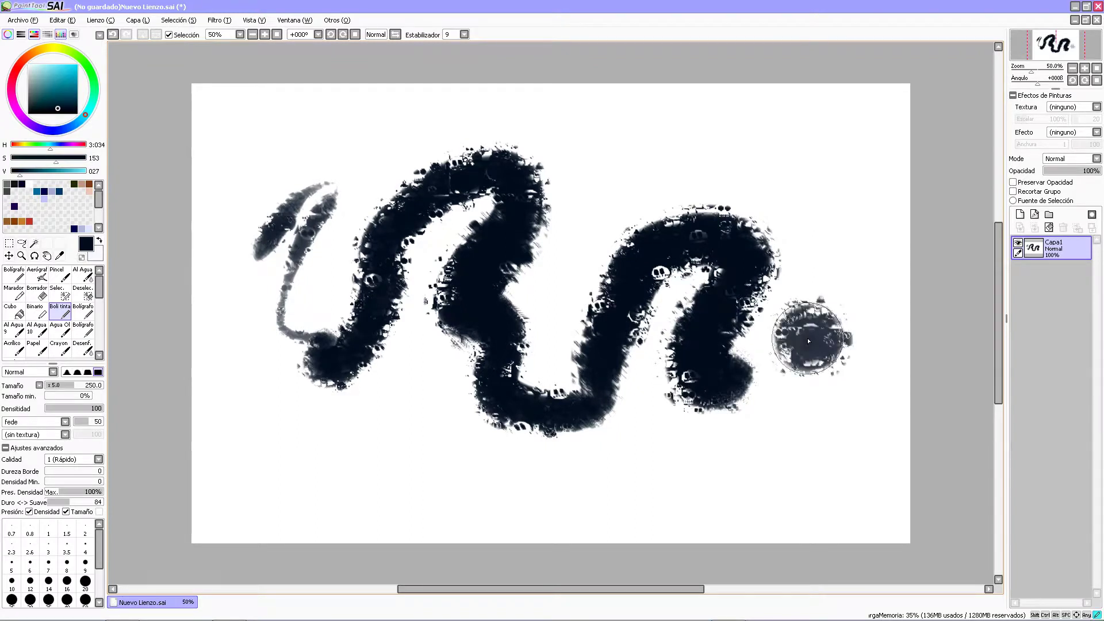
mouse_move(776, 414)
mouse_down()
mouse_move(771, 450)
mouse_move(776, 426)
mouse_up()
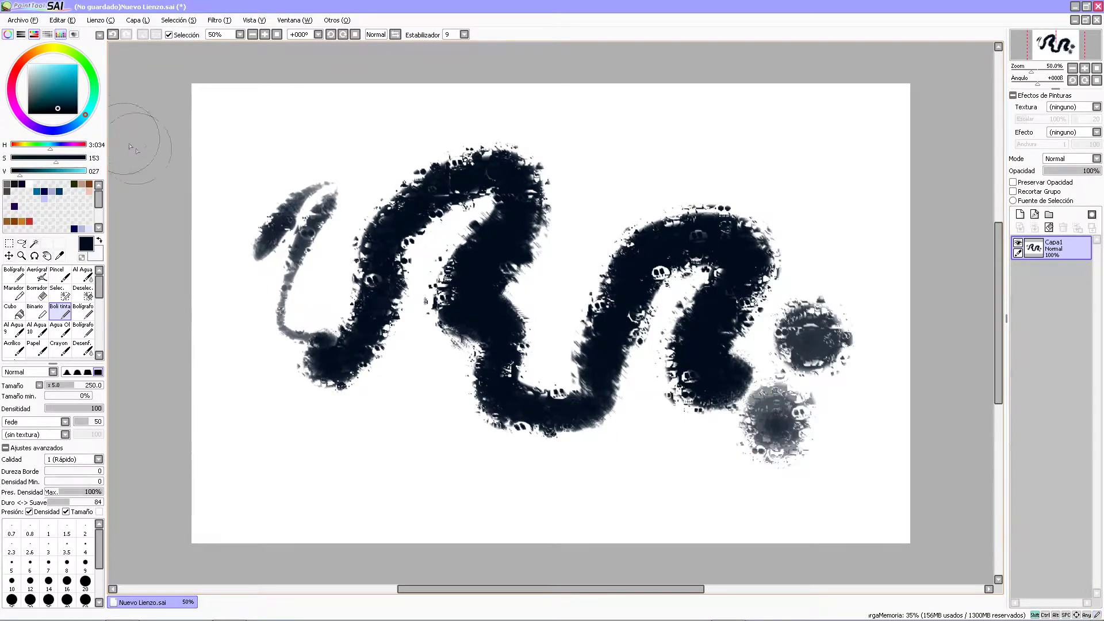
Step: Swap the foreground and background colours and set the foreground to dark blue with S 255 and V 132
key(x)
click(69, 65)
drag(68, 63, 68, 84)
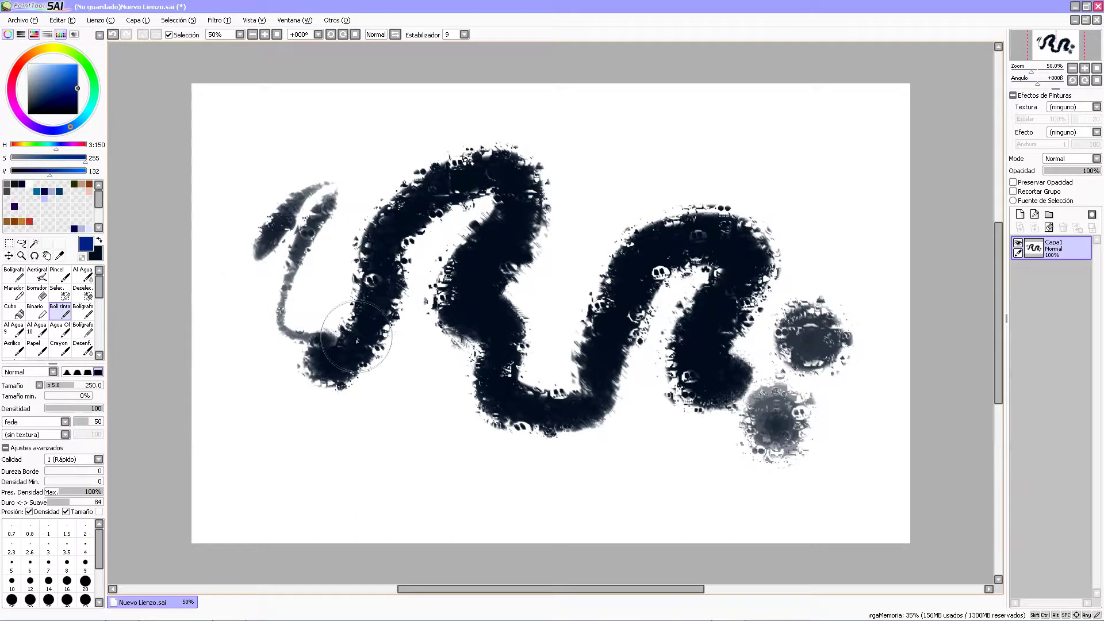
Step: Clear the layer, switch the brush shape to piedras, and paint a winding blue sample stroke and a dab
key(Delete)
click(65, 422)
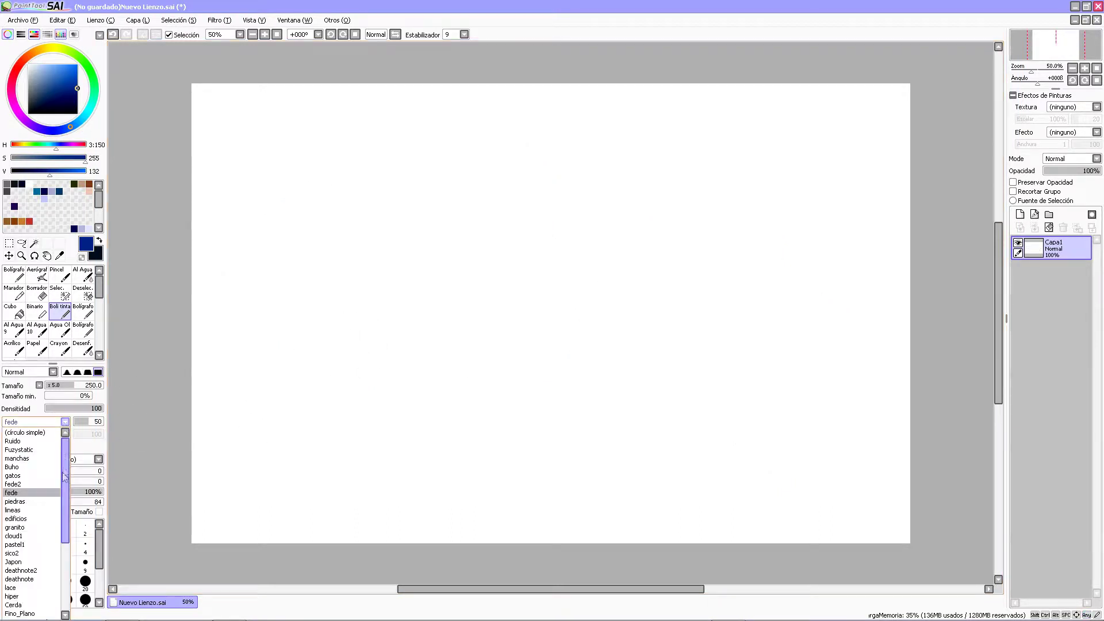
click(46, 505)
mouse_move(263, 340)
mouse_down()
mouse_move(342, 181)
mouse_move(416, 231)
mouse_move(294, 415)
mouse_move(461, 338)
mouse_move(502, 260)
mouse_move(552, 212)
mouse_move(679, 173)
mouse_up()
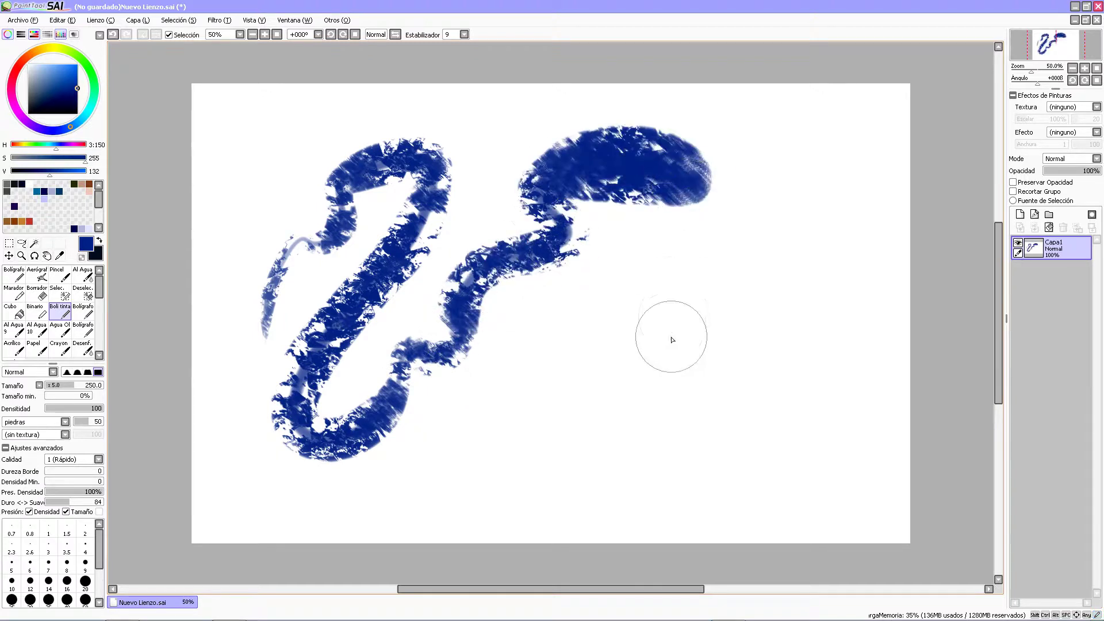
drag(675, 342, 674, 339)
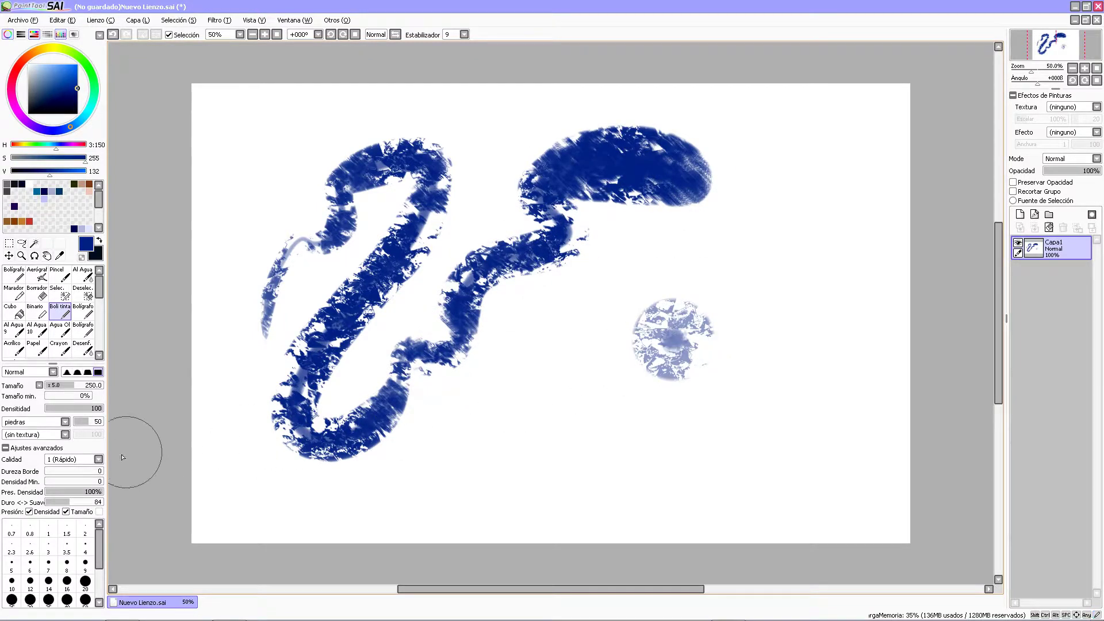
Step: Switch the brush shape to lineas, clear the layer, and paint a curving blue sample stroke and a dab
click(65, 425)
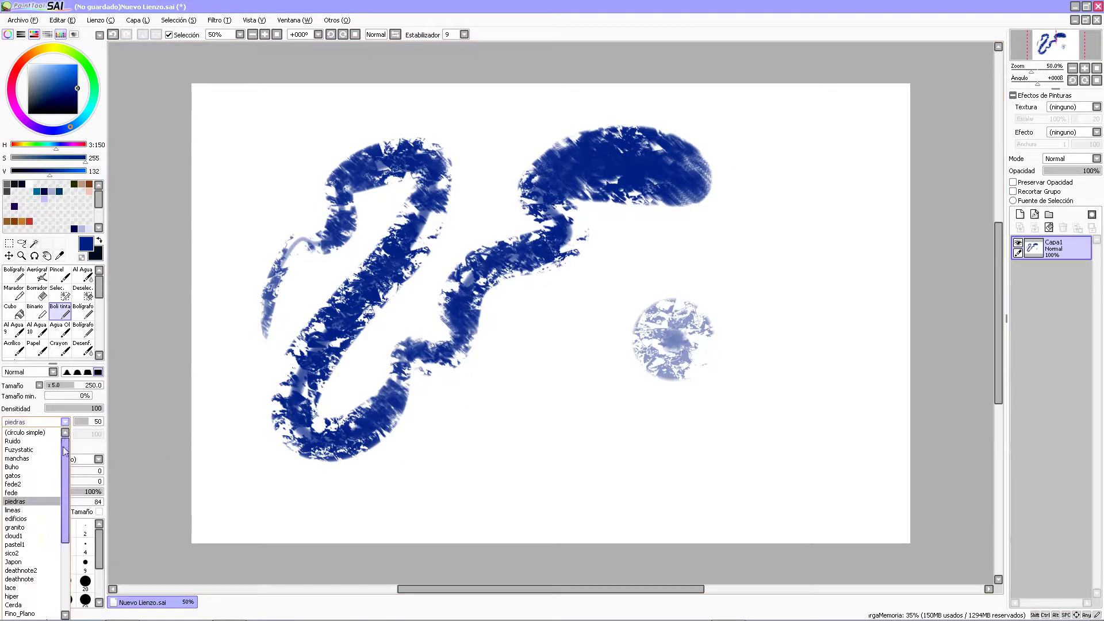
click(42, 513)
key(Delete)
mouse_move(266, 319)
mouse_down()
mouse_move(370, 202)
mouse_move(529, 178)
mouse_move(331, 444)
mouse_move(505, 438)
mouse_move(546, 423)
mouse_up()
click(739, 345)
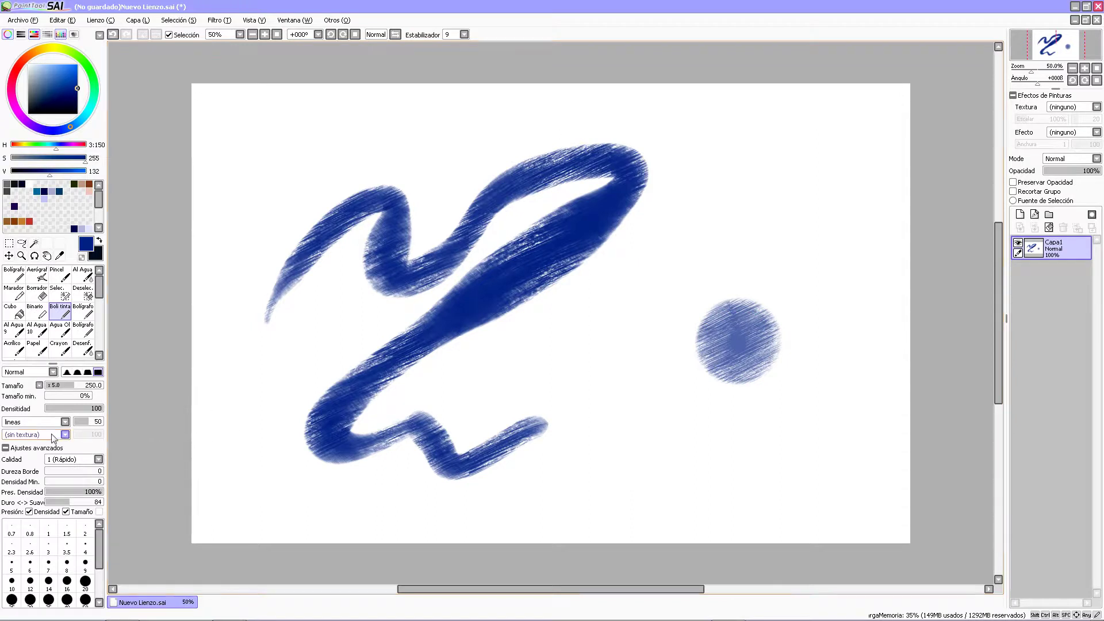
Step: Switch the brush shape to edificios, clear the layer, and paint thin and thick blue sample strokes plus a dab
click(65, 423)
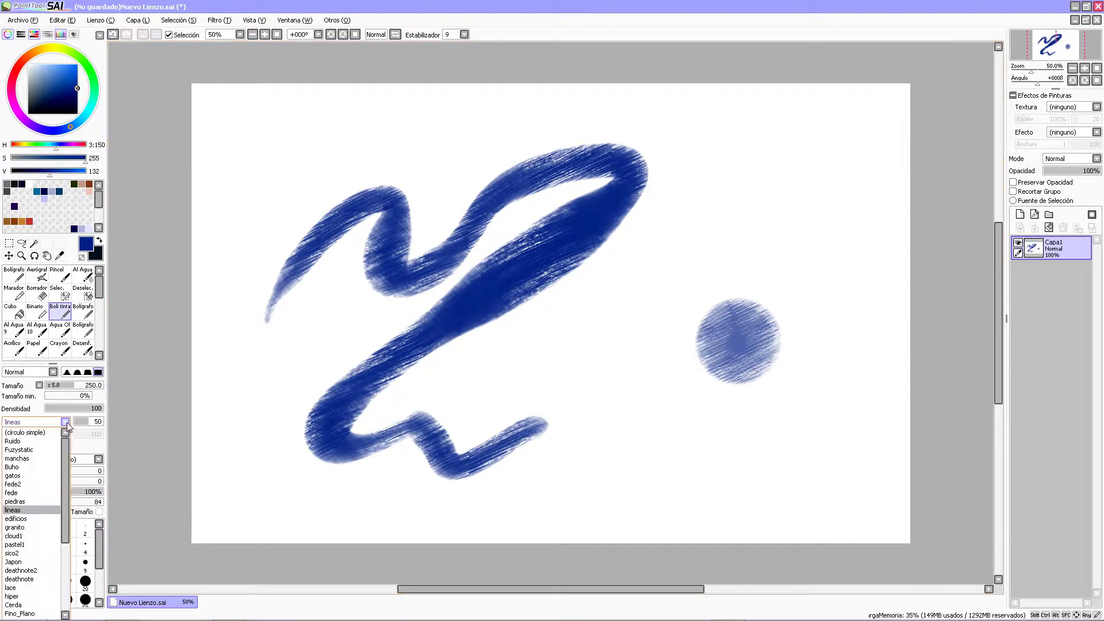
click(23, 518)
key(Delete)
drag(280, 237, 402, 156)
mouse_move(402, 164)
mouse_down()
mouse_move(382, 178)
mouse_move(256, 374)
mouse_up()
mouse_move(316, 382)
mouse_down()
mouse_move(357, 414)
mouse_move(518, 203)
mouse_move(645, 165)
mouse_move(584, 337)
mouse_move(574, 428)
mouse_up()
drag(712, 372, 731, 366)
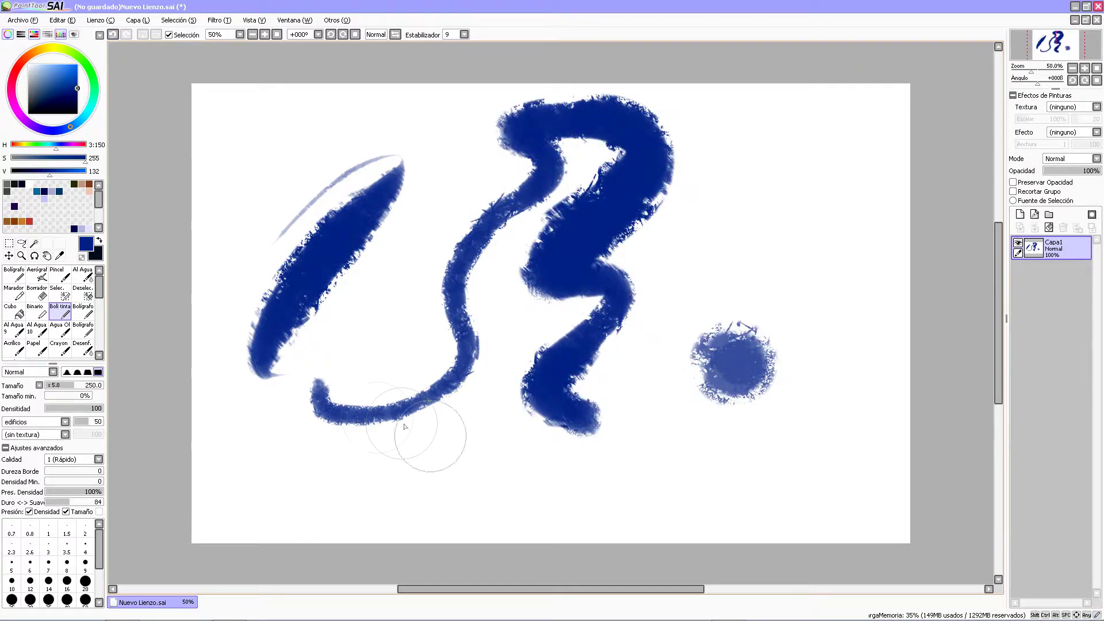
Step: Switch the brush shape to granito, clear the layer, and paint a blue sample stroke of varying thickness and a dab
click(66, 422)
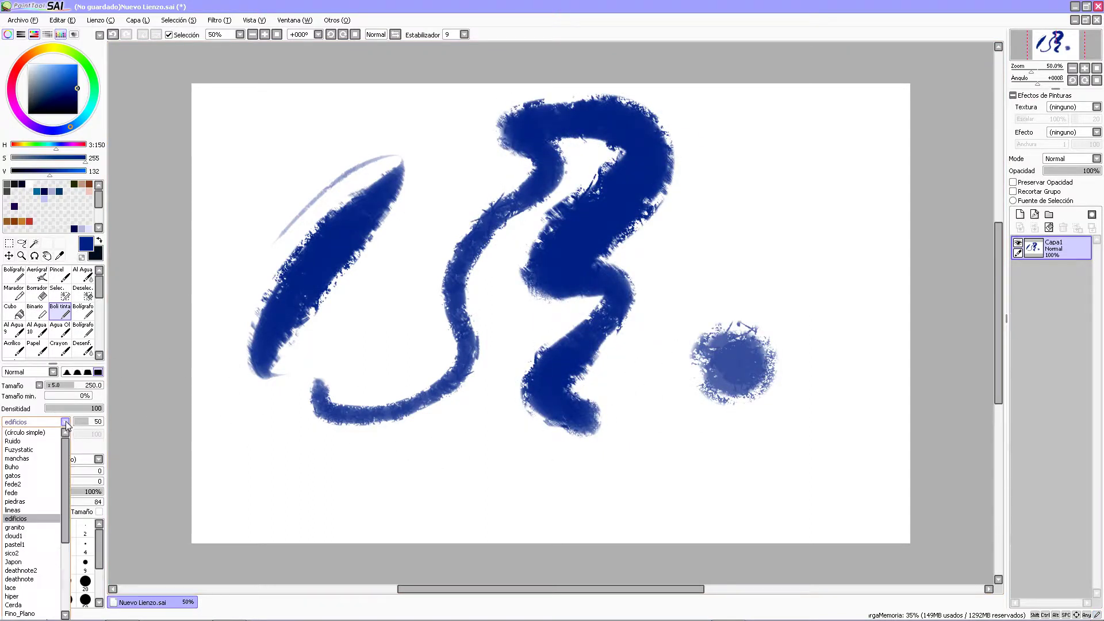
click(42, 528)
key(Delete)
mouse_move(250, 221)
mouse_down()
mouse_move(293, 419)
mouse_move(390, 275)
mouse_move(418, 272)
mouse_move(499, 176)
mouse_move(536, 244)
mouse_move(395, 457)
mouse_move(485, 403)
mouse_move(602, 358)
mouse_move(633, 301)
mouse_move(685, 260)
mouse_up()
click(767, 368)
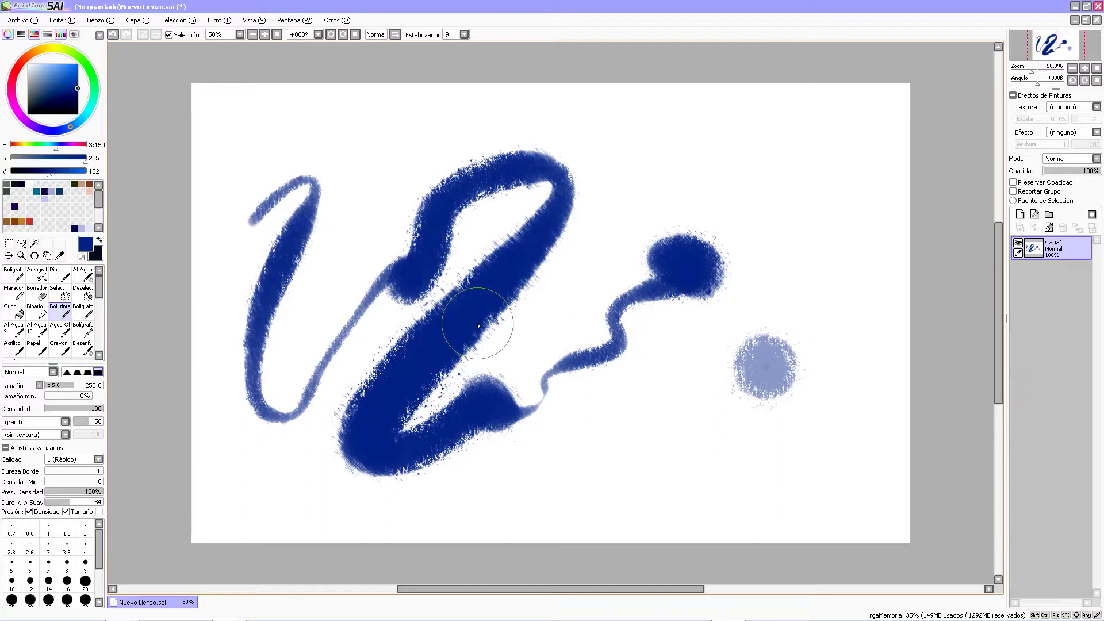
Step: Switch the brush shape to cloud1, clear the layer, and paint a zigzagging blue sample stroke and a dab
click(65, 422)
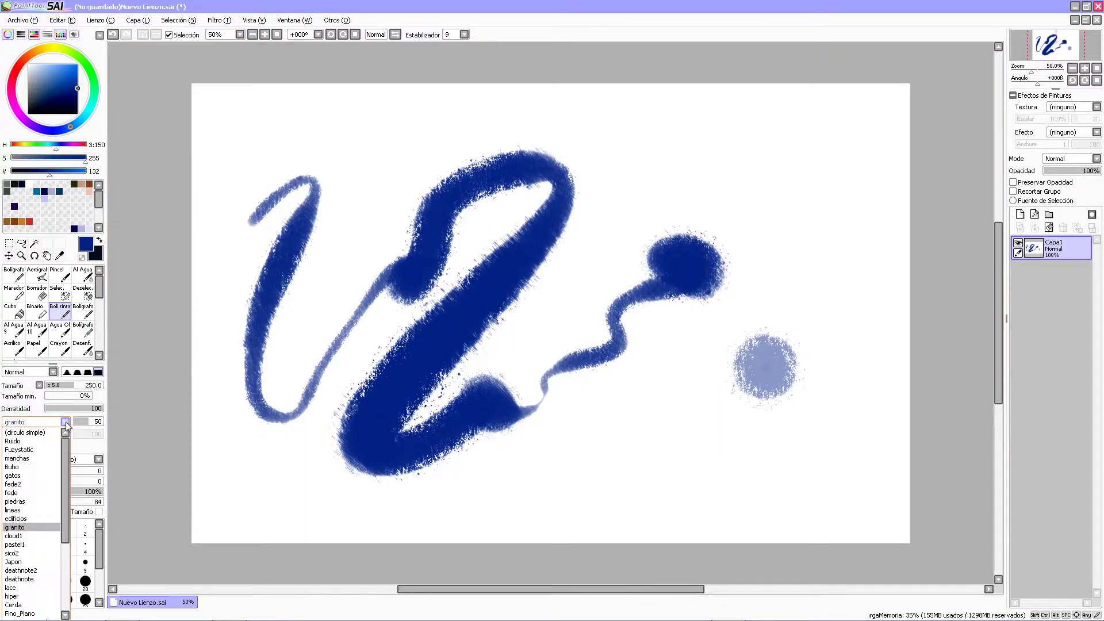
click(23, 536)
key(Delete)
mouse_move(314, 287)
mouse_down()
mouse_move(260, 245)
mouse_move(318, 247)
mouse_move(253, 442)
mouse_move(402, 339)
mouse_move(460, 342)
mouse_move(456, 241)
mouse_move(548, 165)
mouse_move(682, 154)
mouse_move(544, 303)
mouse_move(592, 353)
mouse_up()
click(752, 357)
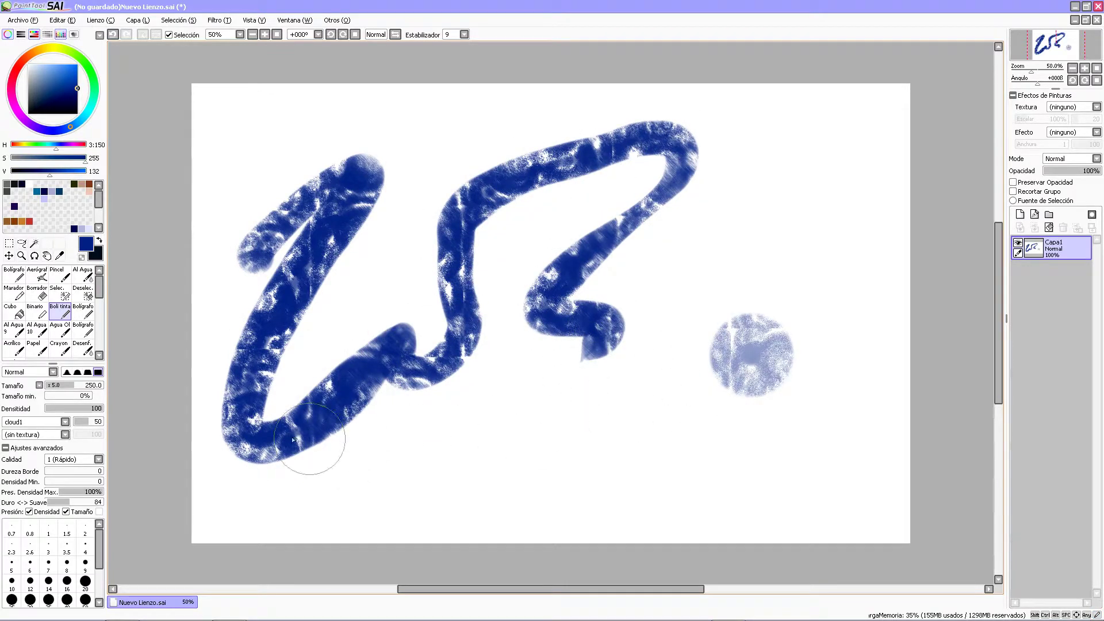
Step: Switch the brush shape to pastel1, test it on a cleared layer with winding blue strokes and a dab, and clear the layer
click(66, 423)
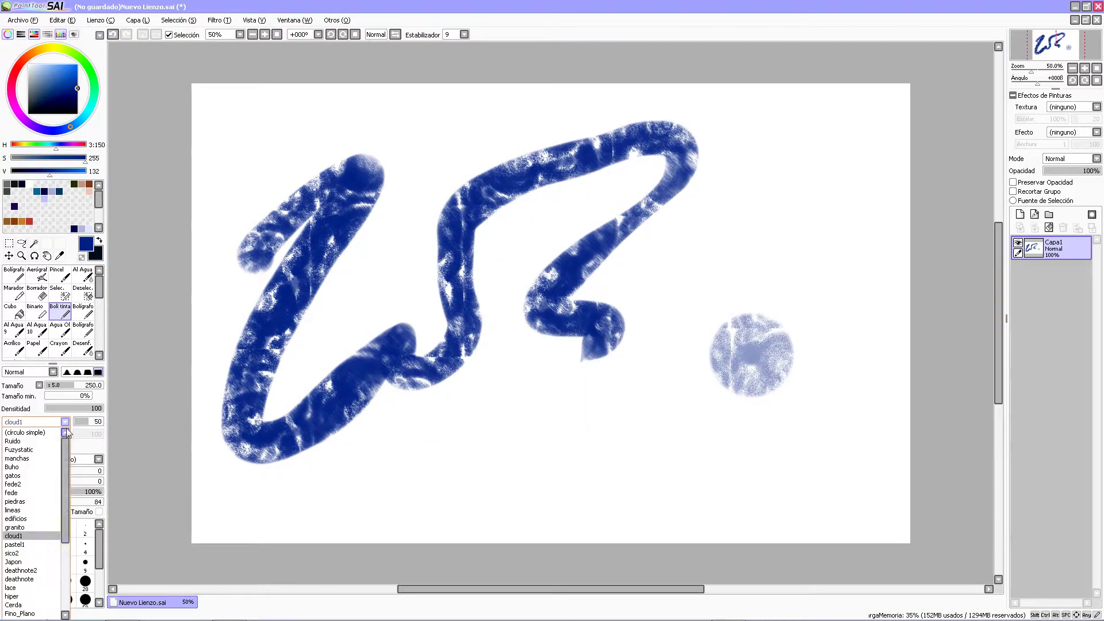
click(44, 549)
key(Delete)
mouse_move(290, 175)
mouse_down()
mouse_move(261, 284)
mouse_move(258, 387)
mouse_move(391, 247)
mouse_move(367, 371)
mouse_move(474, 207)
mouse_move(592, 207)
mouse_move(523, 338)
mouse_move(500, 456)
mouse_move(645, 387)
mouse_up()
drag(769, 316, 774, 313)
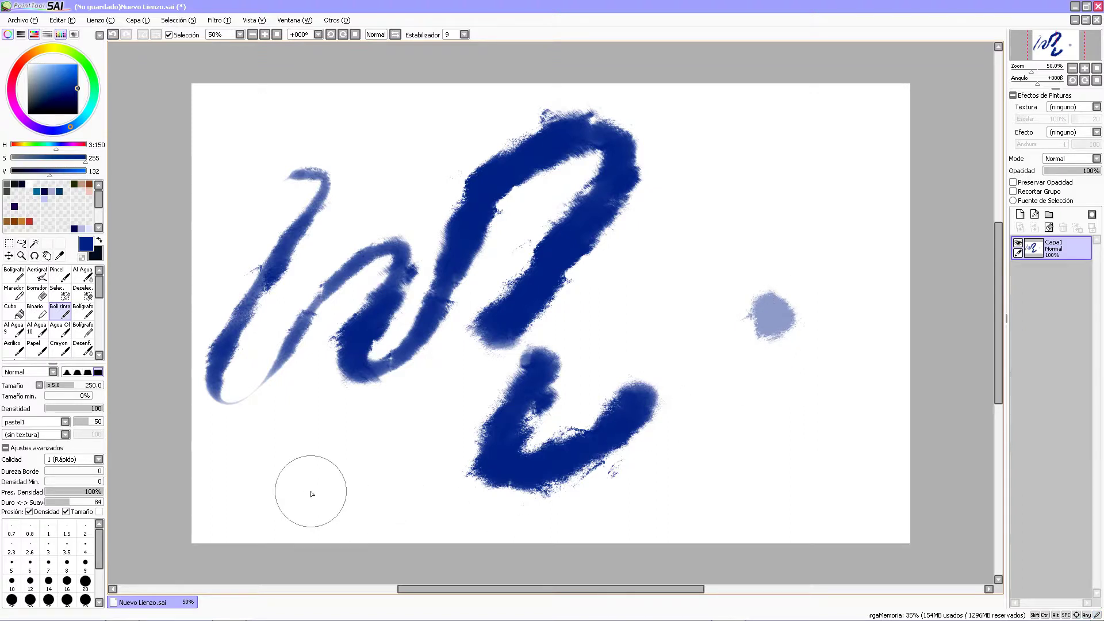
key(Delete)
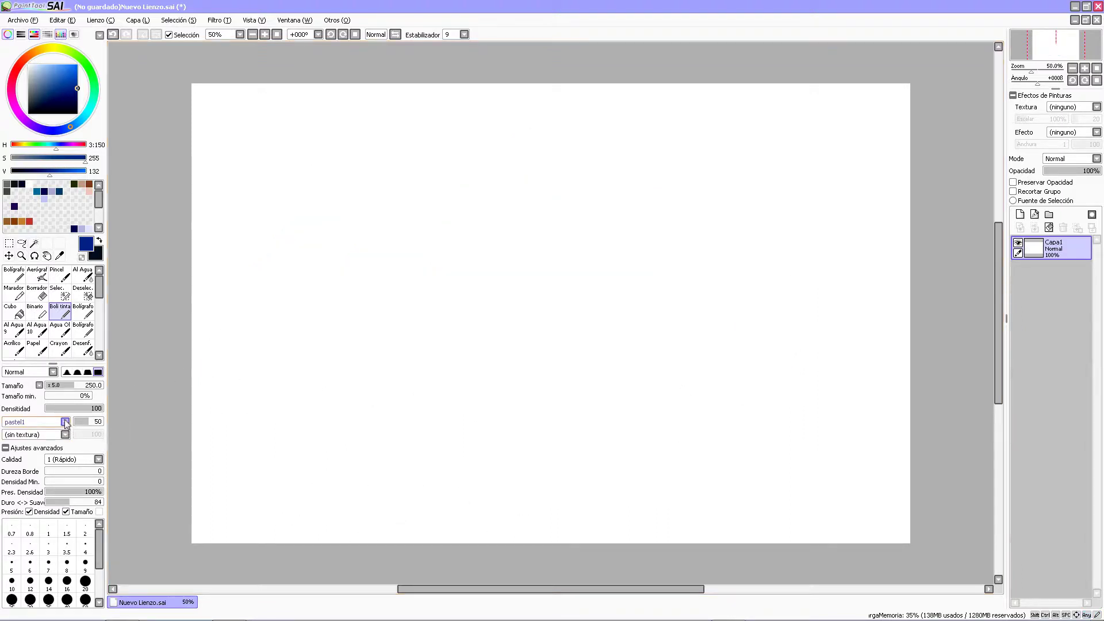
Step: Switch the brush shape to sico2 and paint a winding blue sample stroke and a dab on the empty canvas
click(66, 422)
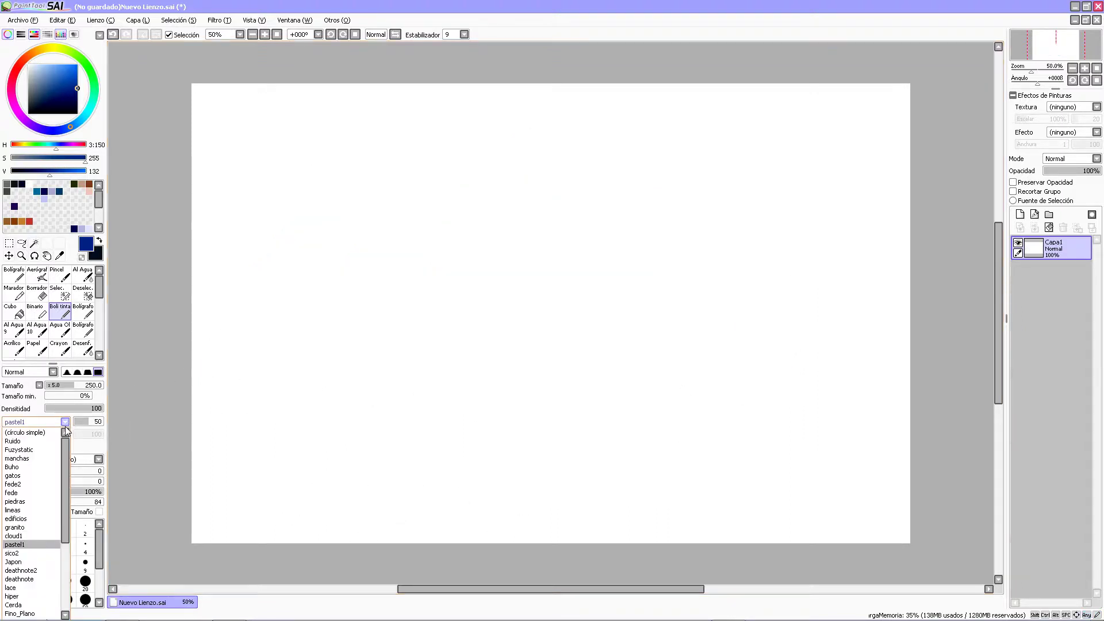
click(46, 554)
mouse_move(258, 233)
mouse_down()
mouse_move(246, 439)
mouse_move(443, 382)
mouse_move(575, 280)
mouse_move(581, 414)
mouse_up()
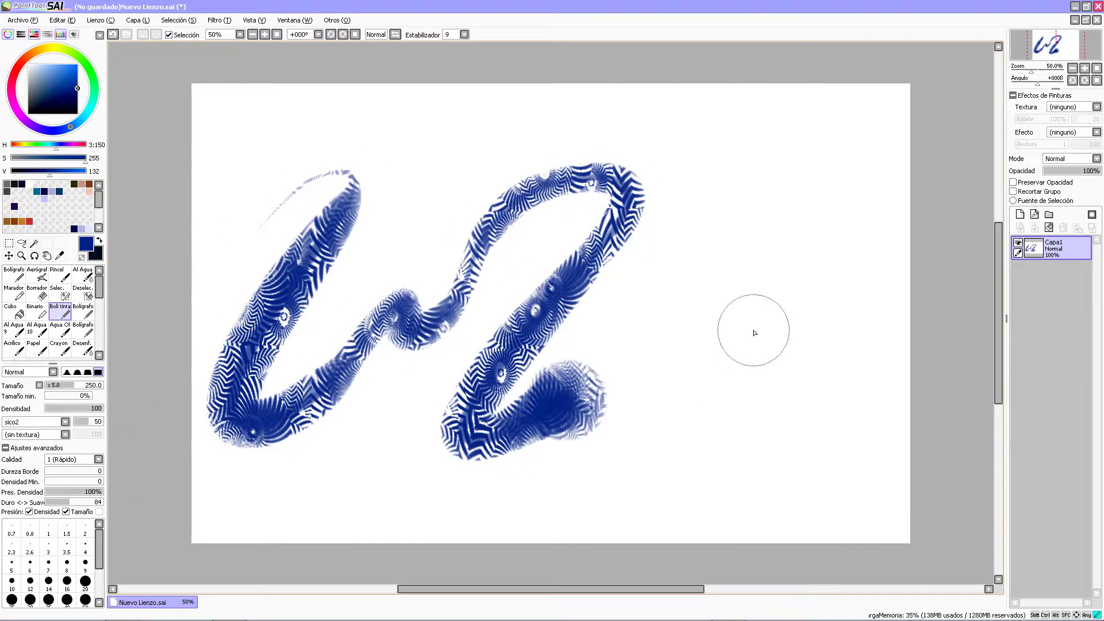
drag(751, 327, 741, 353)
Step: Switch the brush shape to Japon, test it on a cleared layer with a blue stroke and a dab, and clear the layer
click(65, 422)
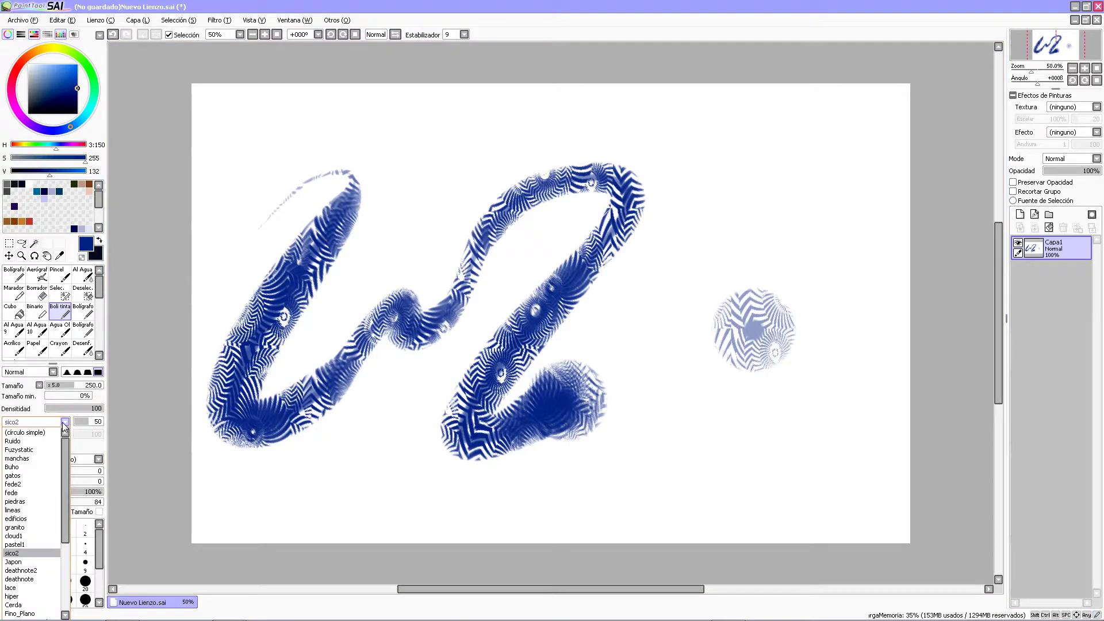
click(36, 562)
key(Delete)
mouse_move(221, 287)
mouse_down()
mouse_move(266, 227)
mouse_move(303, 279)
mouse_move(345, 394)
mouse_move(518, 270)
mouse_move(603, 414)
mouse_move(655, 311)
mouse_up()
drag(779, 286, 781, 283)
key(Delete)
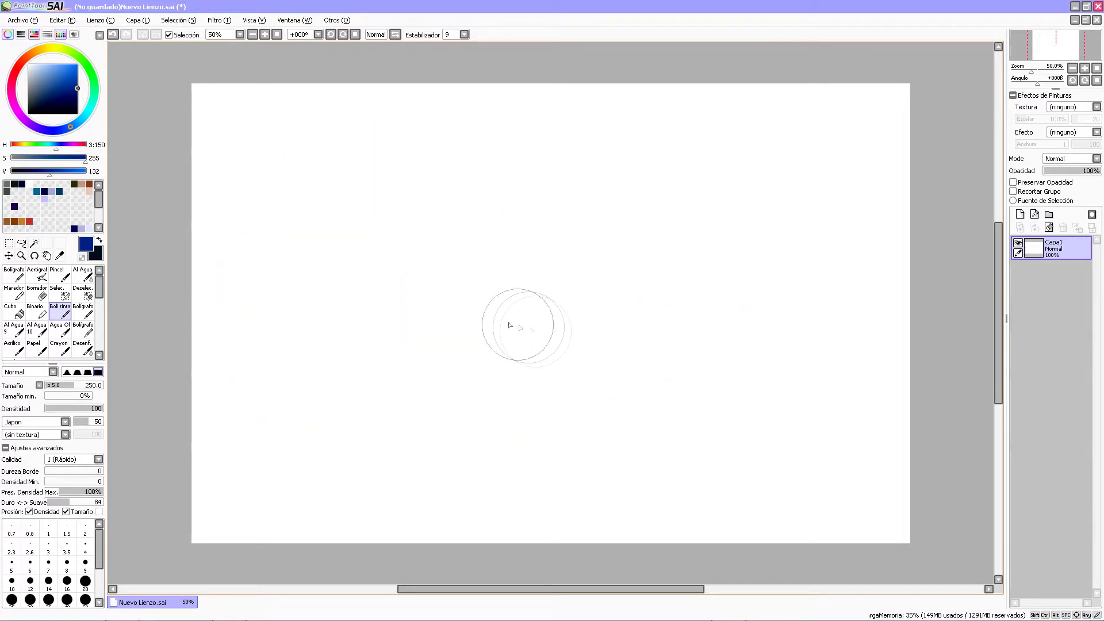
Step: Switch the brush shape to deathnote2, test it with winding blue strokes and several dabs, and clear the layer
click(66, 422)
click(22, 570)
mouse_move(328, 194)
mouse_down()
mouse_move(239, 438)
mouse_move(525, 244)
mouse_up()
drag(543, 199, 480, 397)
click(530, 379)
click(641, 379)
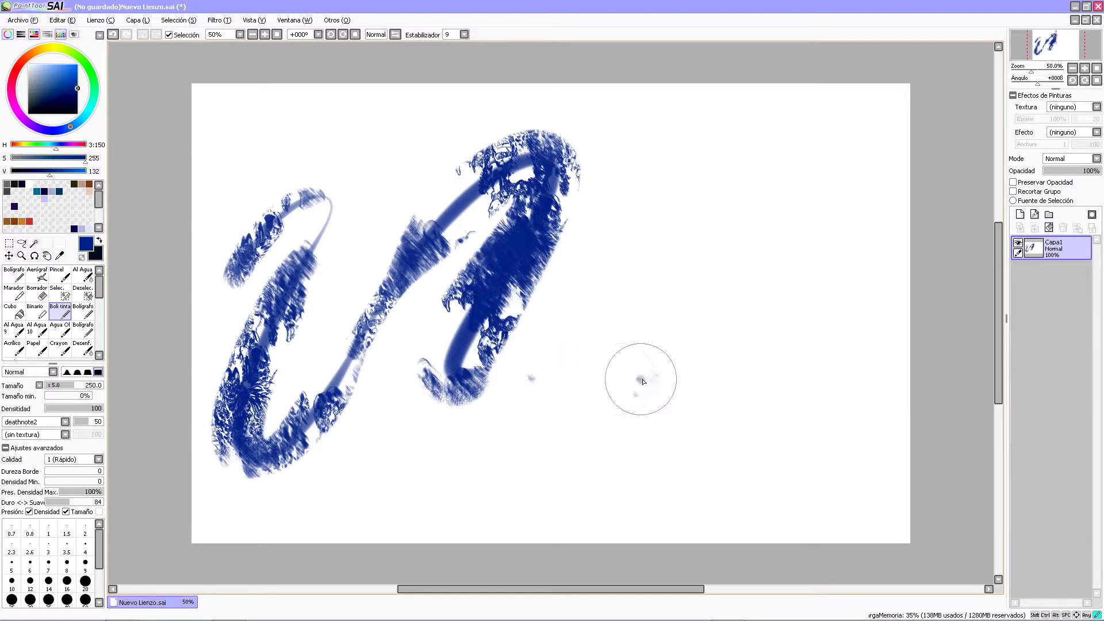
click(770, 362)
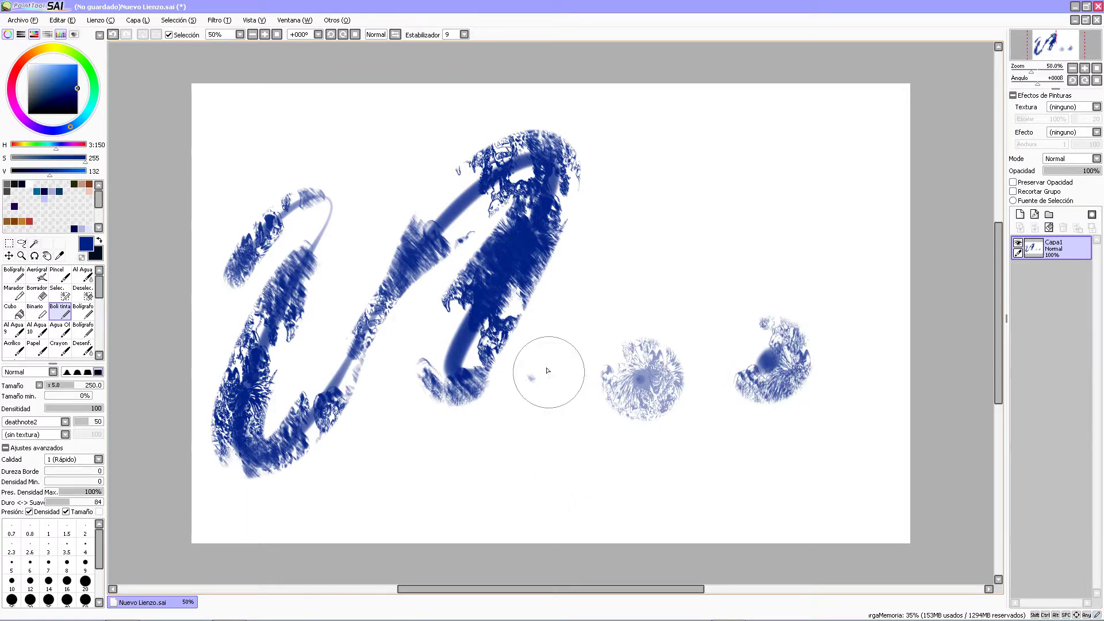
key(Delete)
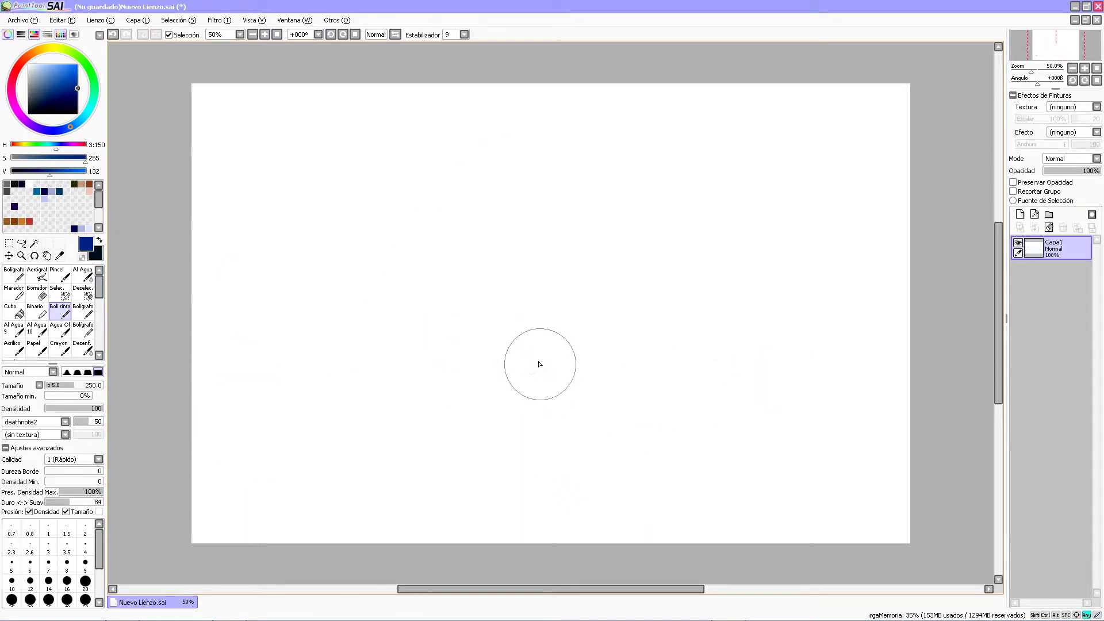
Step: Swap to the near-black secondary color, test the deathnote brush shape with a winding stroke and a dab, and clear the layer
click(101, 253)
click(64, 423)
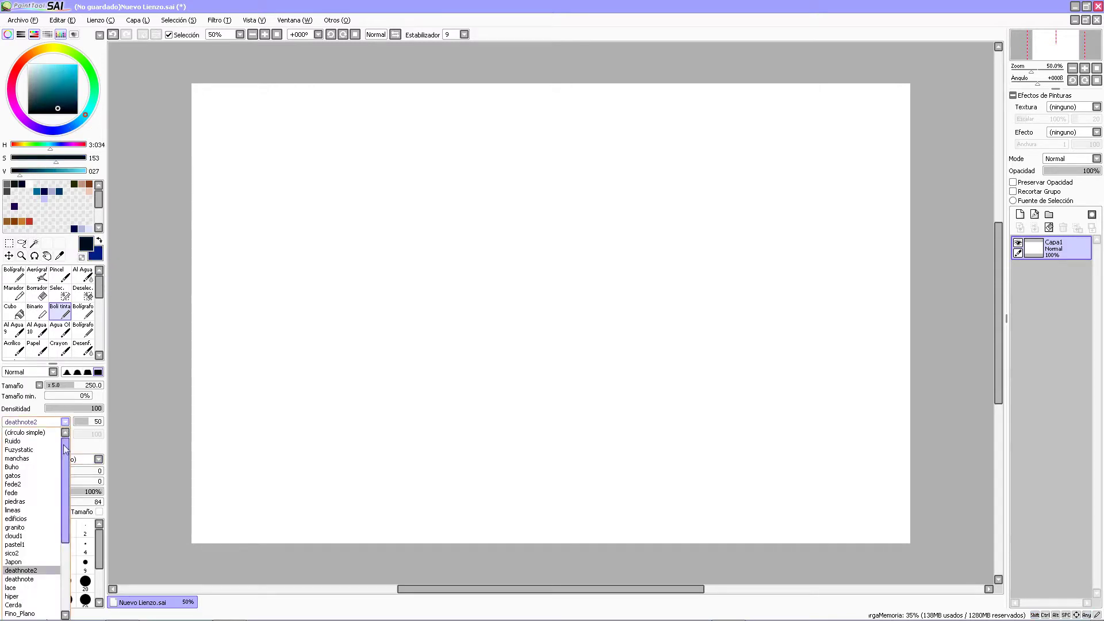
click(48, 580)
mouse_move(214, 266)
mouse_down()
mouse_move(295, 255)
mouse_move(320, 414)
mouse_move(513, 189)
mouse_move(518, 343)
mouse_move(616, 349)
mouse_move(643, 367)
mouse_up()
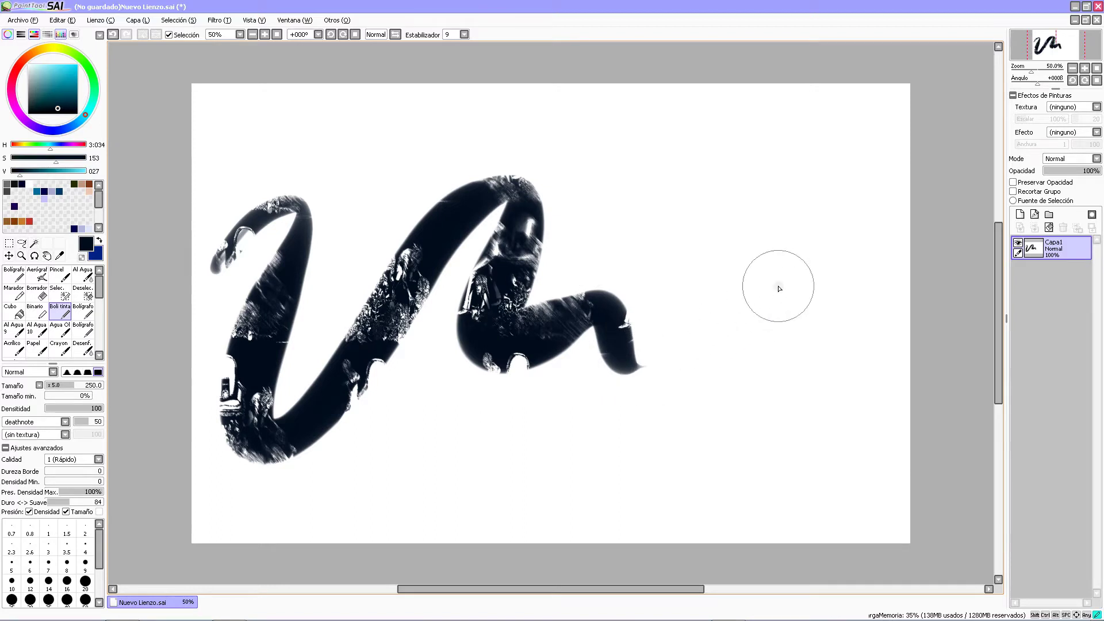
click(779, 288)
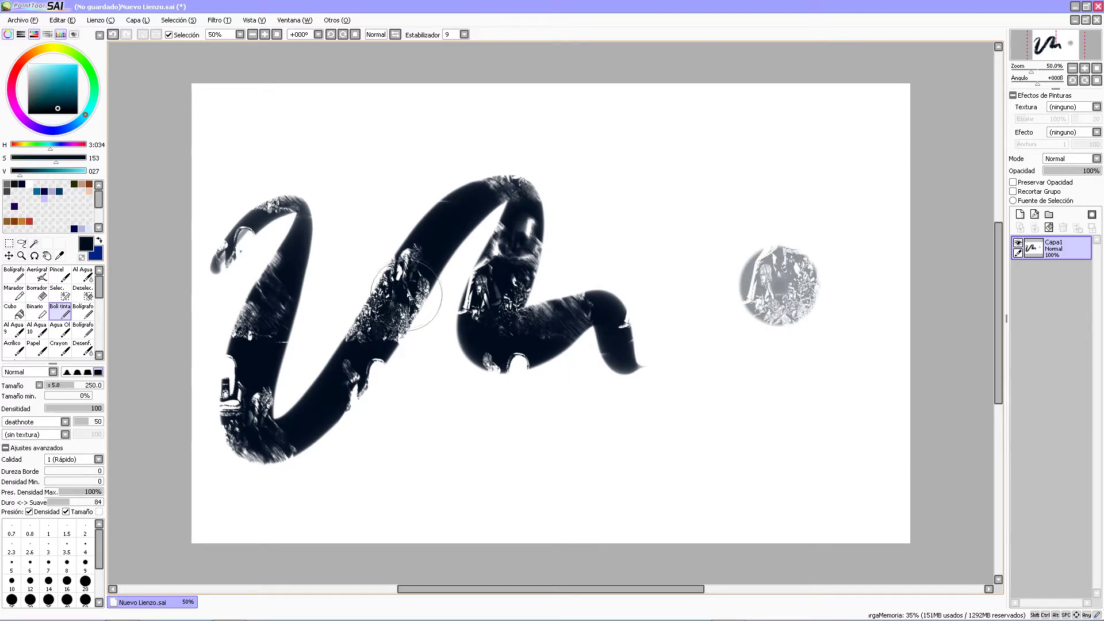
key(Delete)
Step: Switch the brush shape to lace and paint a near-black sample stroke of varying thickness and a dab
click(65, 422)
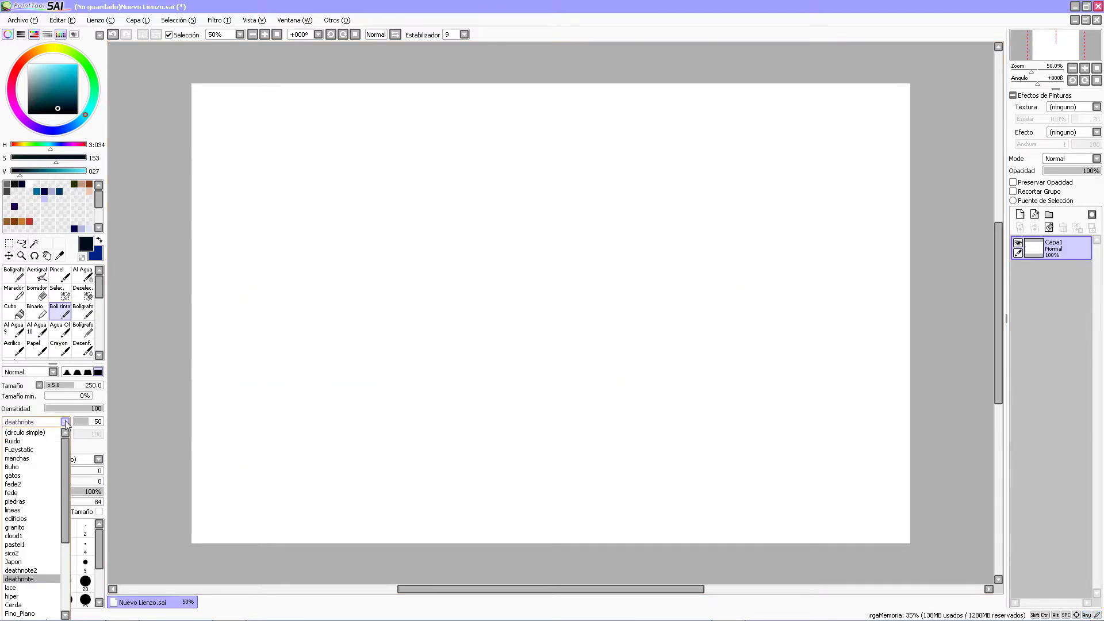
click(45, 587)
mouse_move(246, 251)
mouse_down()
mouse_move(325, 218)
mouse_move(312, 419)
mouse_move(456, 222)
mouse_move(434, 405)
mouse_move(561, 352)
mouse_move(671, 352)
mouse_move(692, 253)
mouse_up()
click(748, 369)
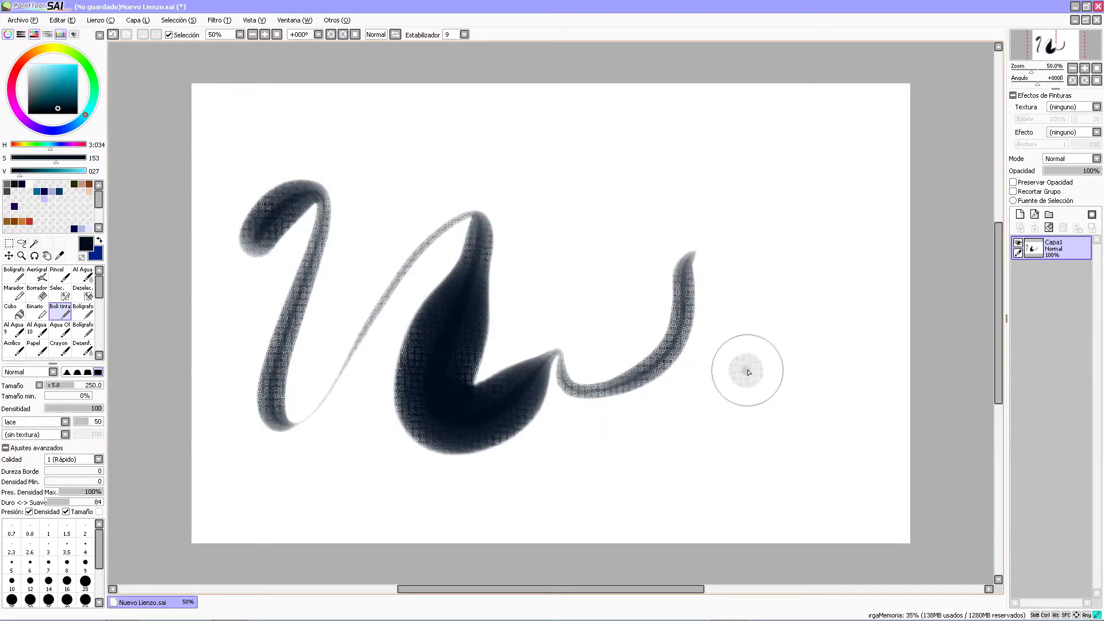
Step: Switch the brush shape to hiper, clear the layer, and paint a long wavy near-black stroke, a thick blot, and a short winding stroke
click(64, 427)
scroll(34, 552, down, 1)
click(50, 577)
key(Delete)
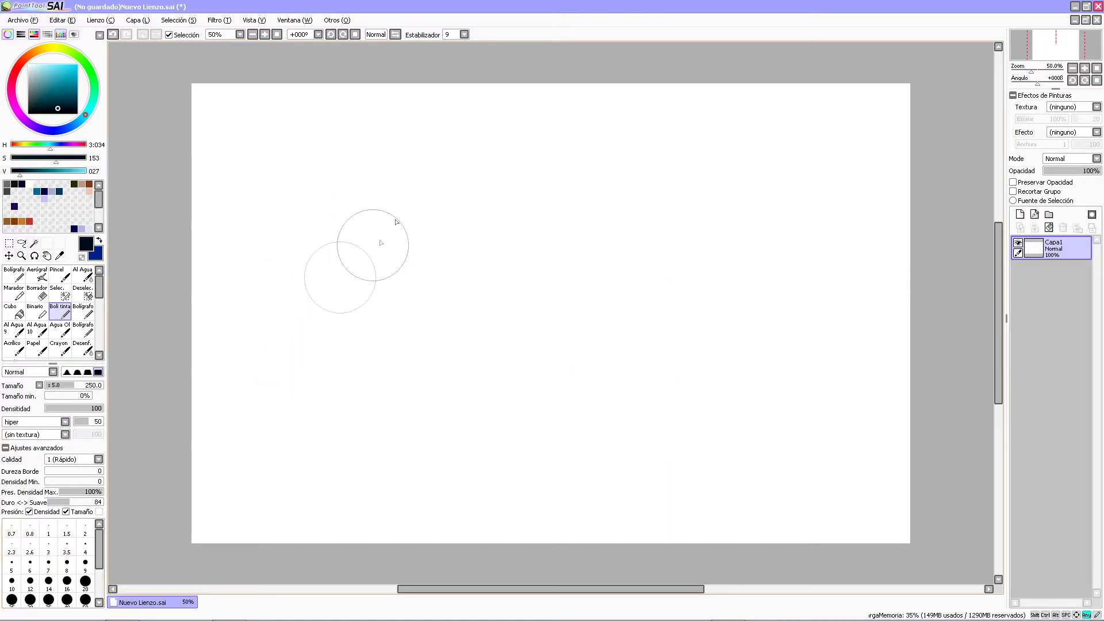
mouse_move(352, 185)
mouse_down()
mouse_move(283, 413)
mouse_move(591, 259)
mouse_move(683, 386)
mouse_up()
drag(784, 290, 734, 208)
mouse_move(686, 284)
mouse_down()
mouse_move(748, 374)
mouse_move(753, 436)
mouse_up()
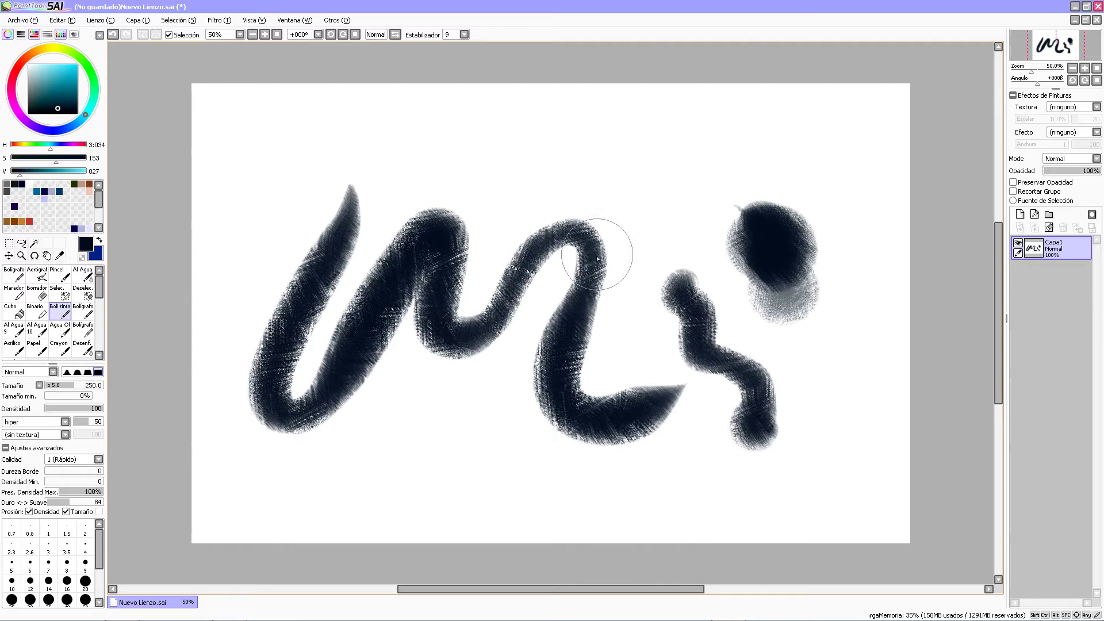
Step: Clear the layer and paint a small winding stroke, a short stroke, and a thick arc above them with the hiper brush shape
key(Delete)
drag(506, 300, 520, 429)
drag(644, 382, 601, 420)
drag(664, 319, 466, 253)
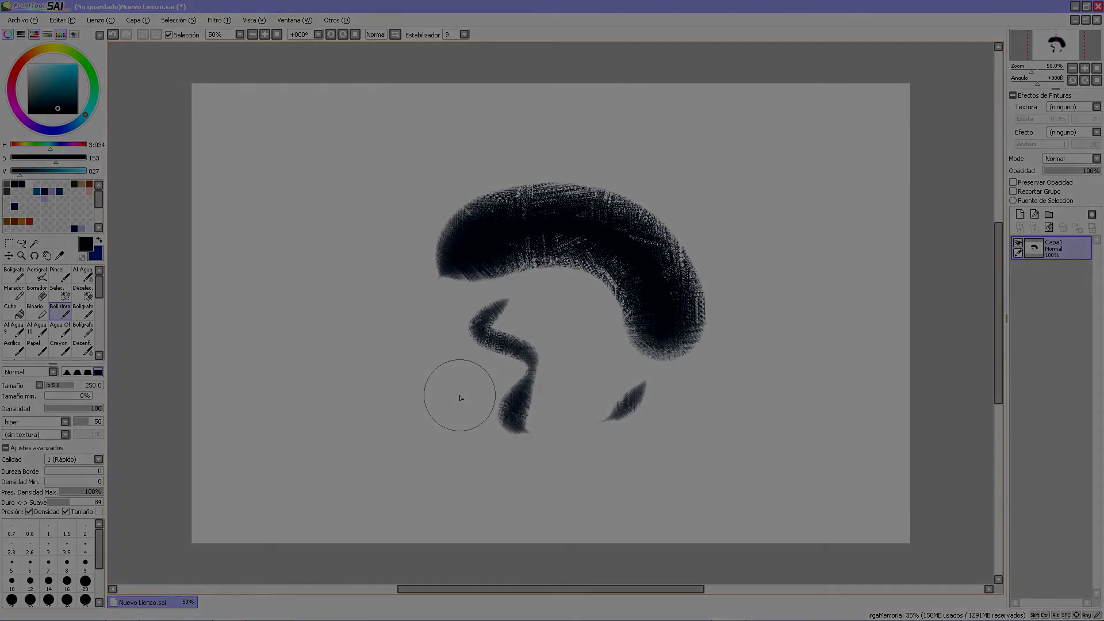